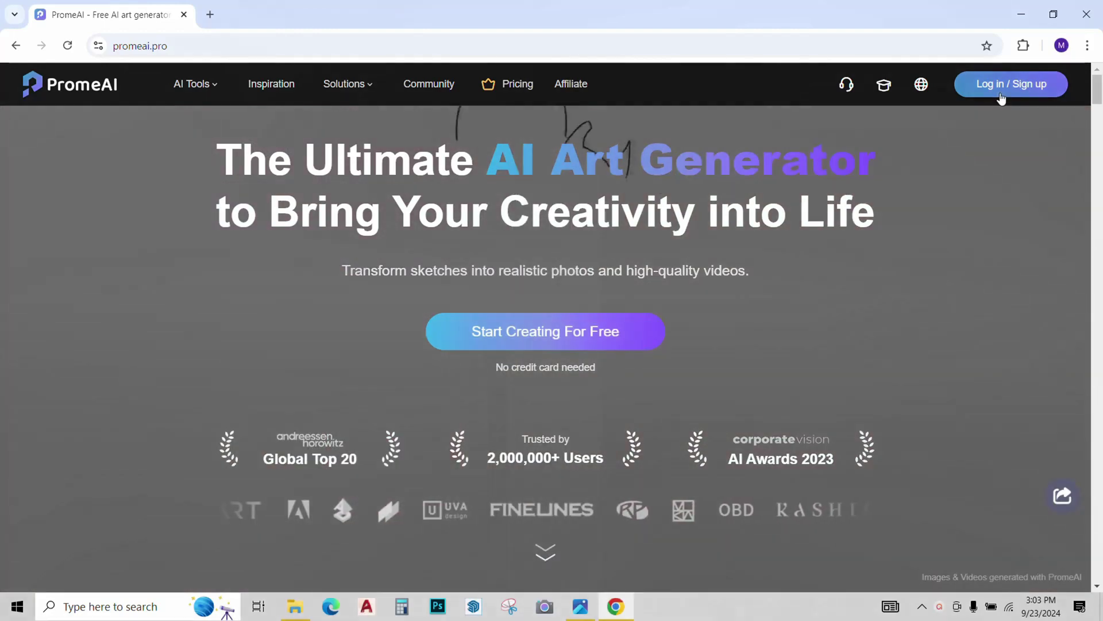
Step: Open PromeAI's Log in / Sign up options
click(1011, 84)
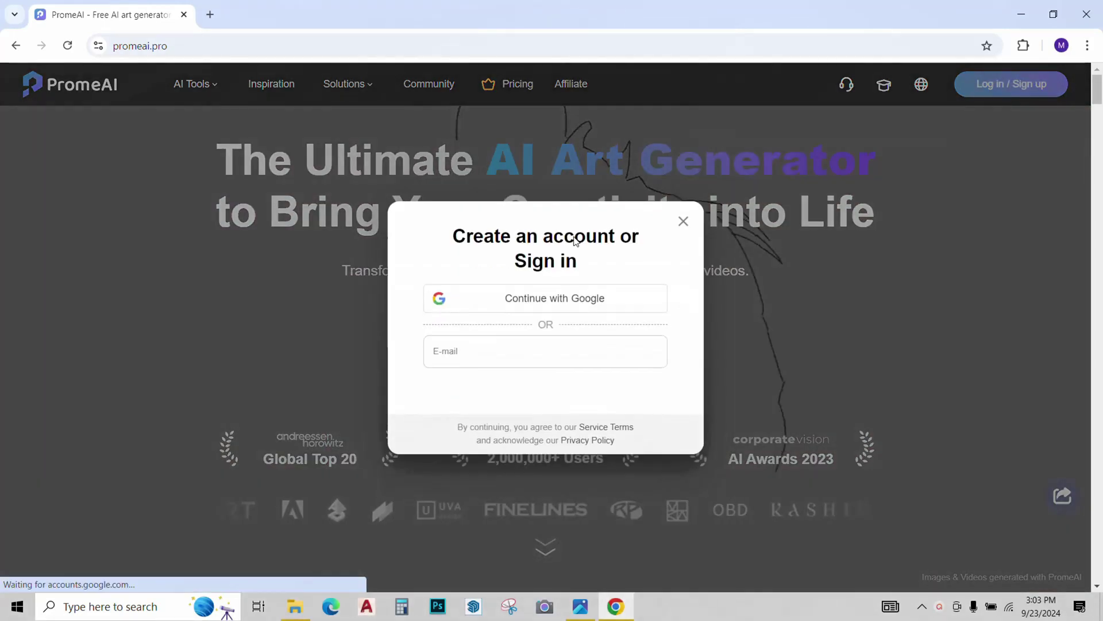
Step: Finish Google sign-in, open Scenario Changer from AI Tools, and upload the house render
click(463, 313)
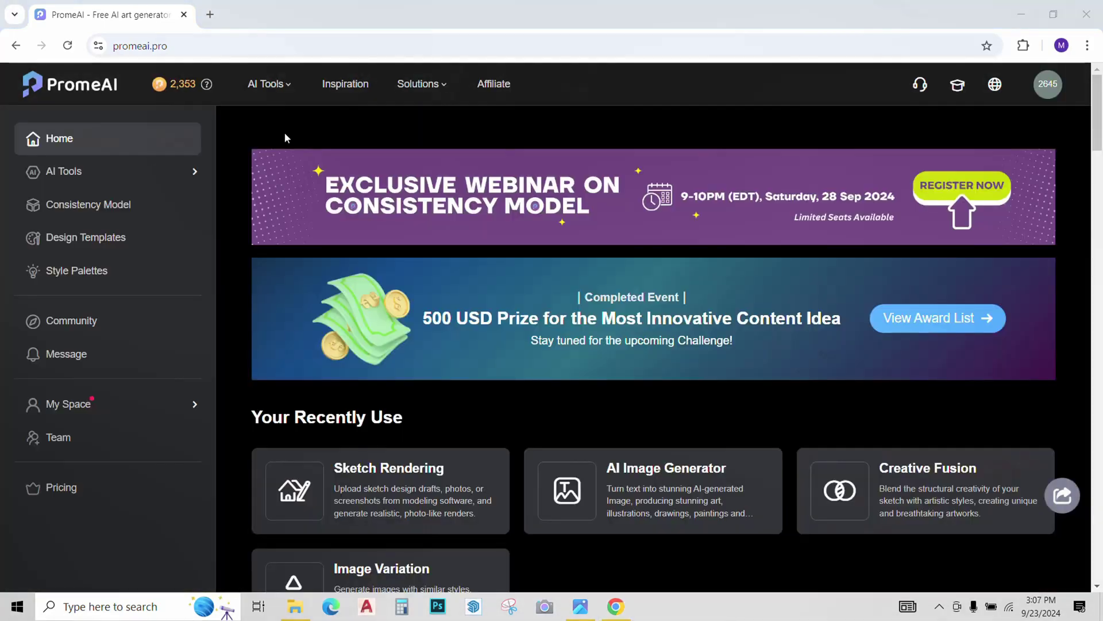
click(185, 171)
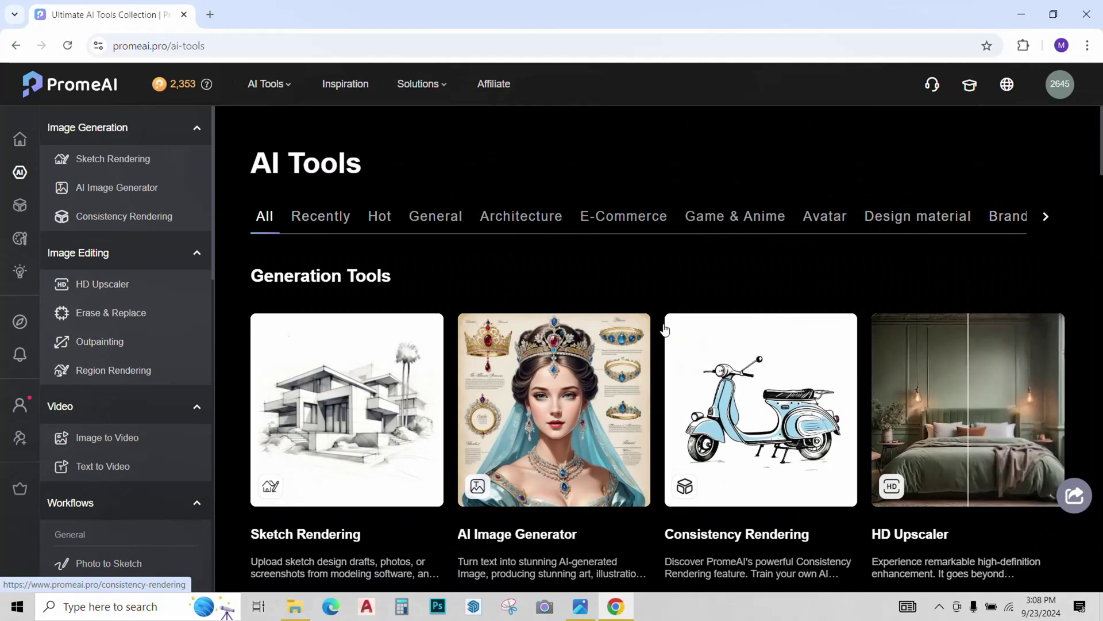
scroll(661, 338, down, 5)
scroll(652, 345, down, 4)
scroll(652, 345, down, 3)
scroll(389, 355, down, 3)
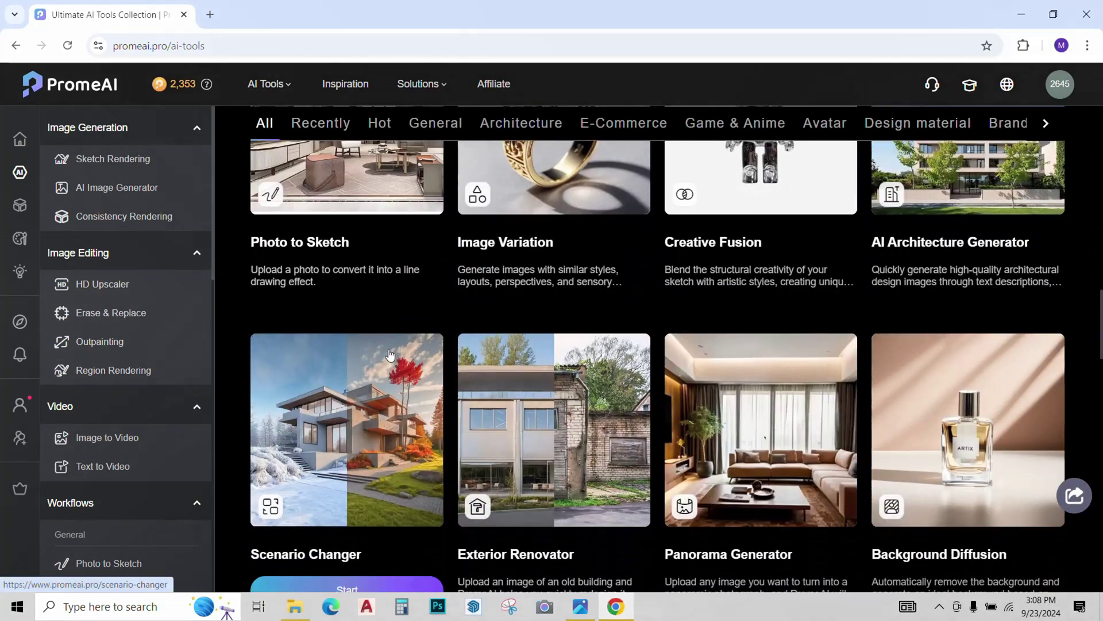
click(339, 366)
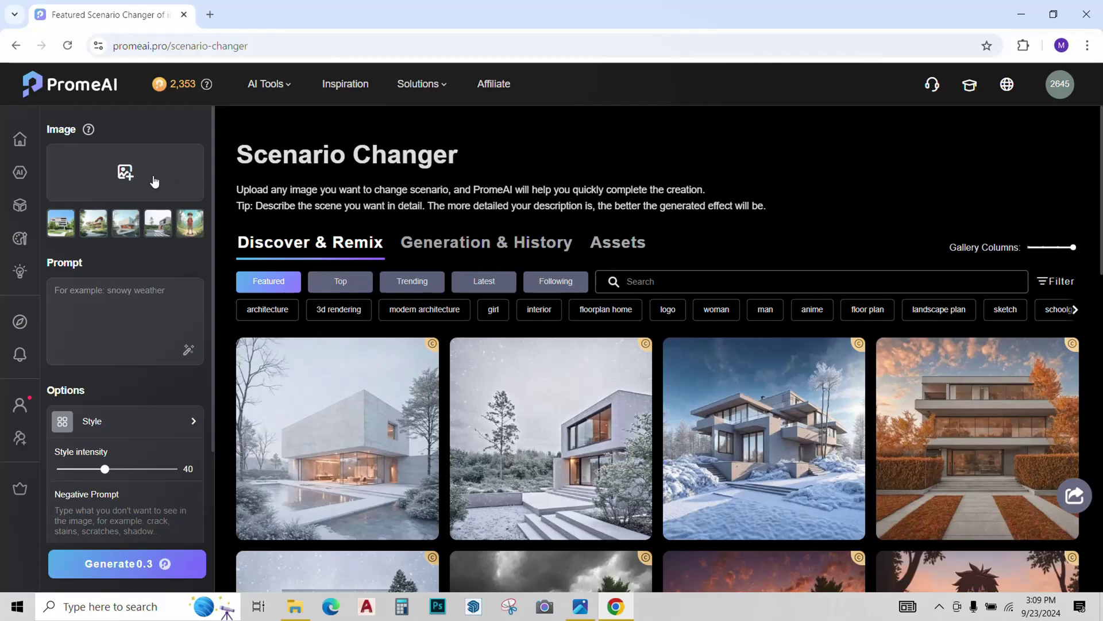
click(153, 180)
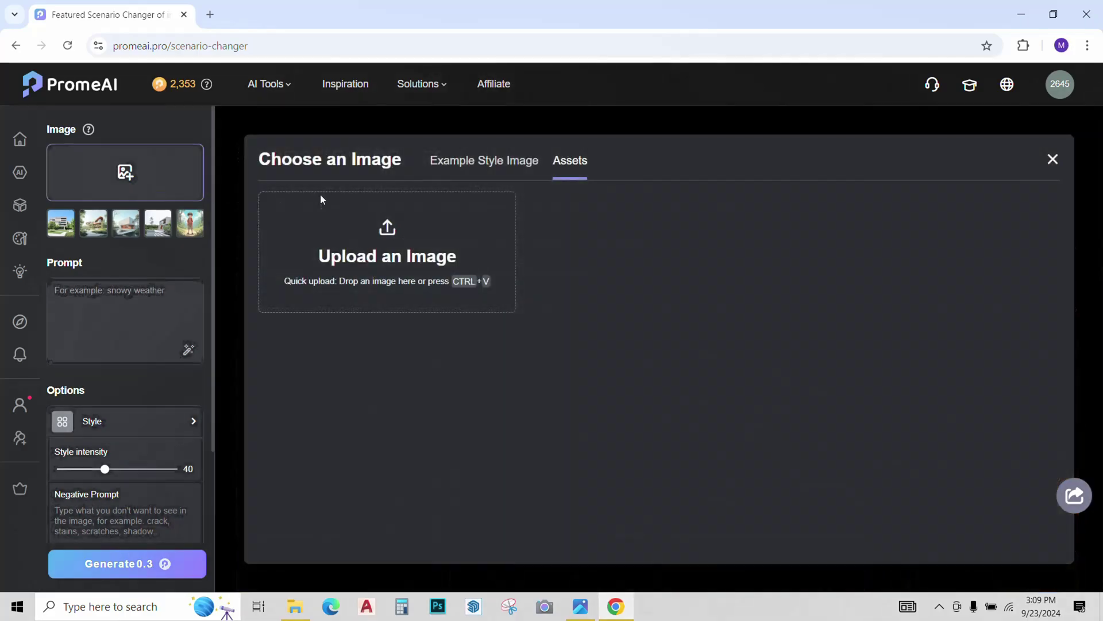
click(396, 235)
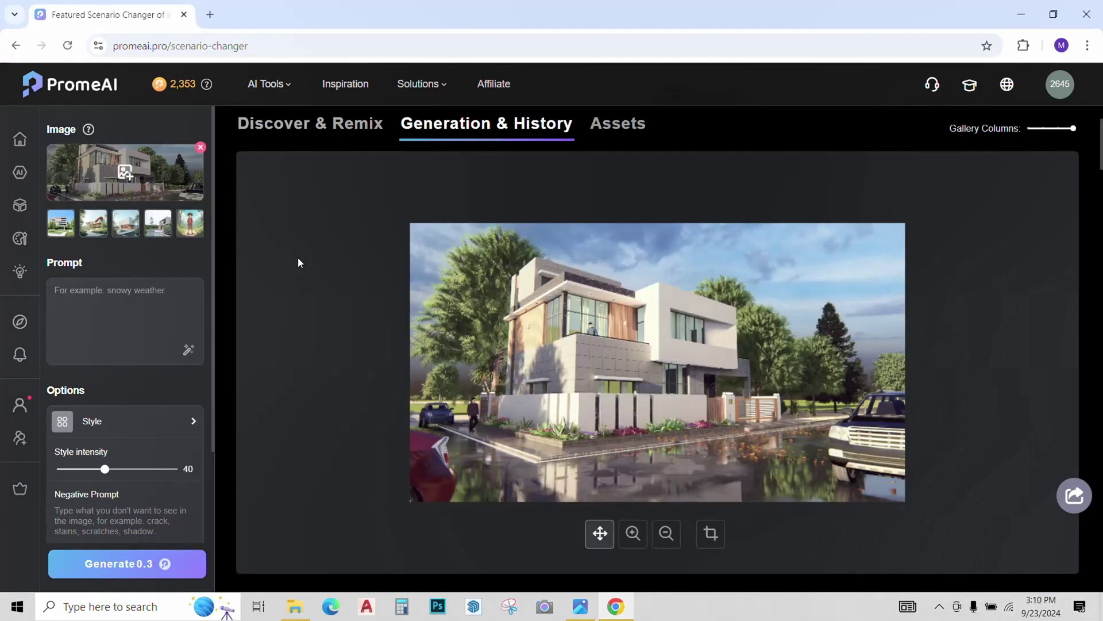
Step: Pick the Season > Winter style, raise intensity to 87, and generate snowy house renders
click(142, 421)
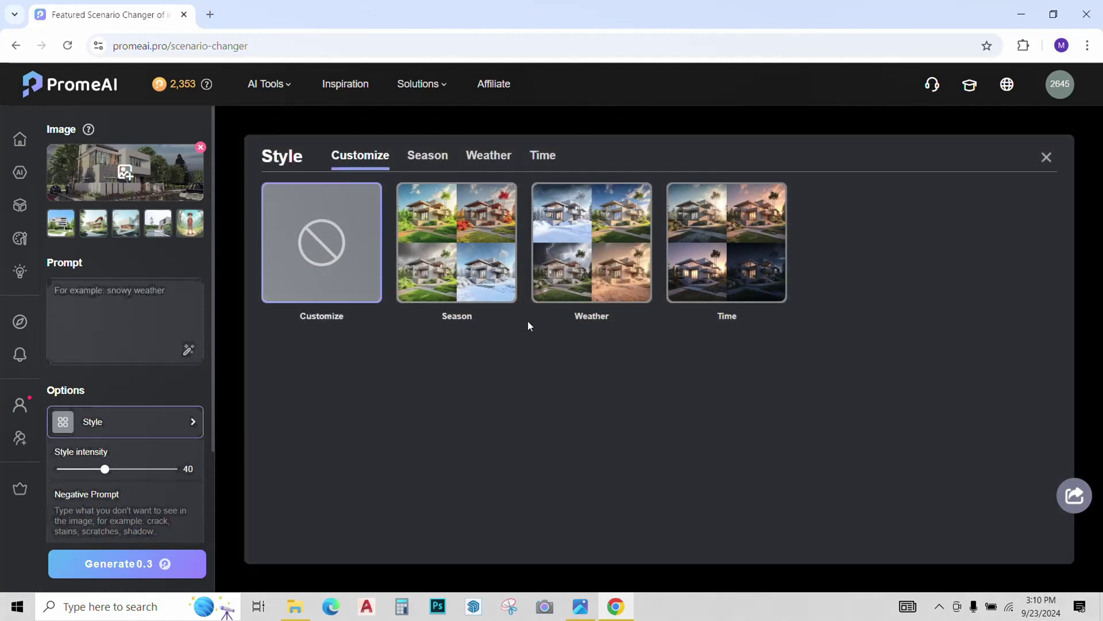
click(494, 296)
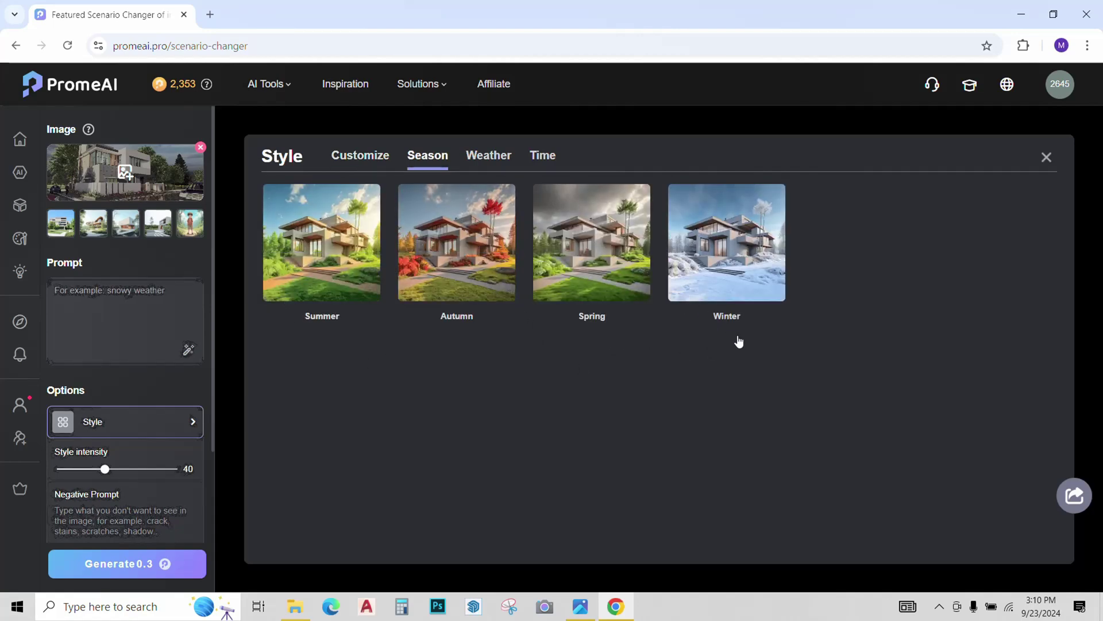
click(710, 266)
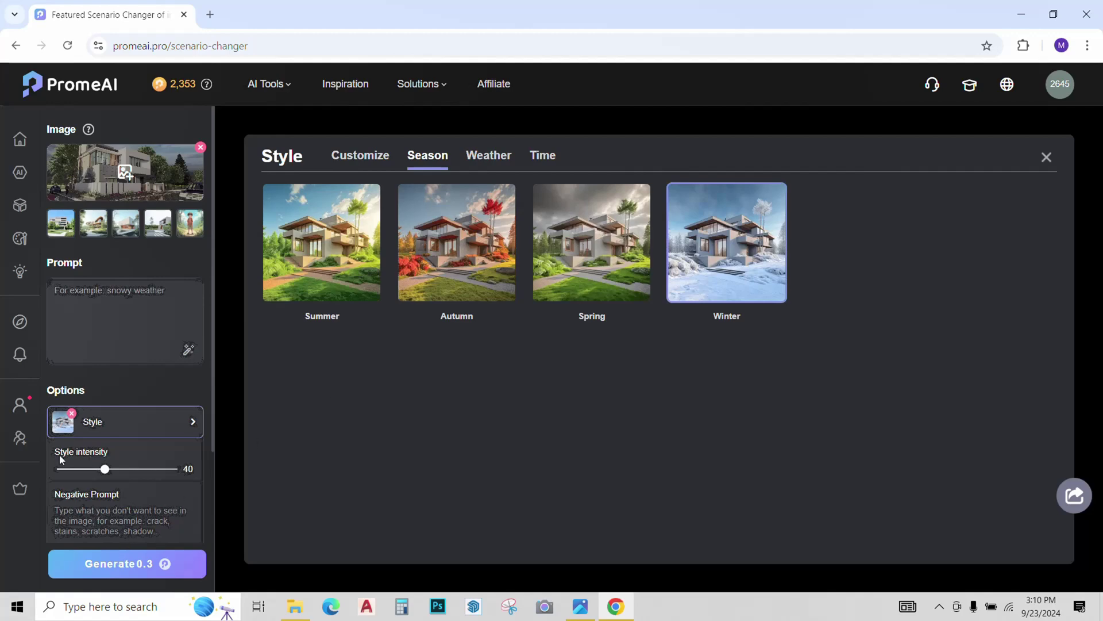
drag(98, 471, 157, 471)
click(122, 562)
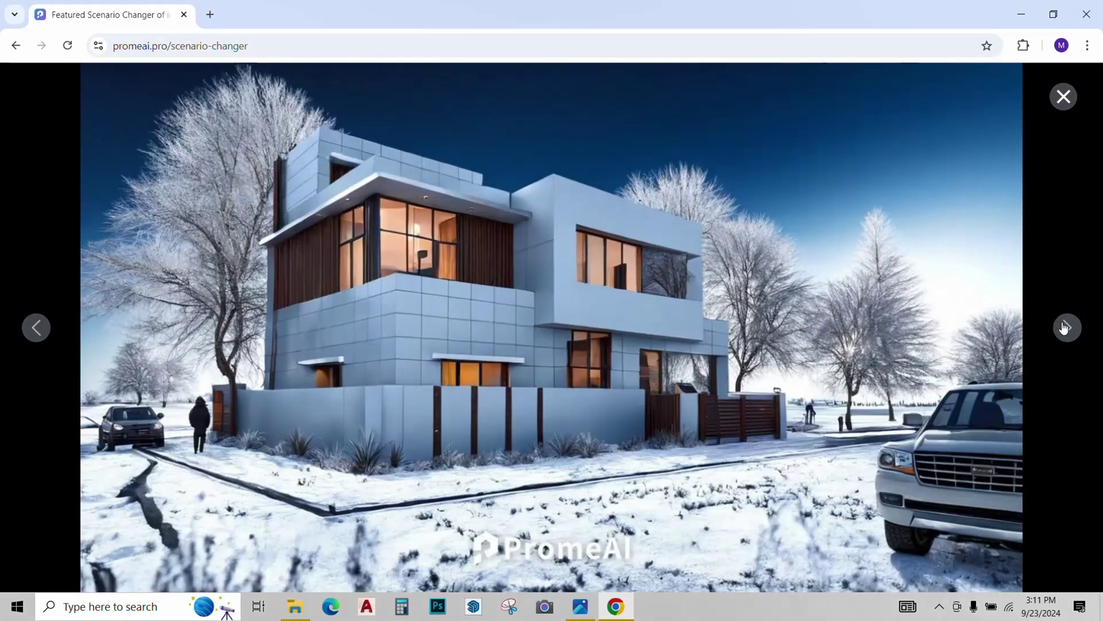
Step: Browse the snowy renders full screen, close the viewer, and drop style intensity to 31
click(1065, 327)
click(1067, 329)
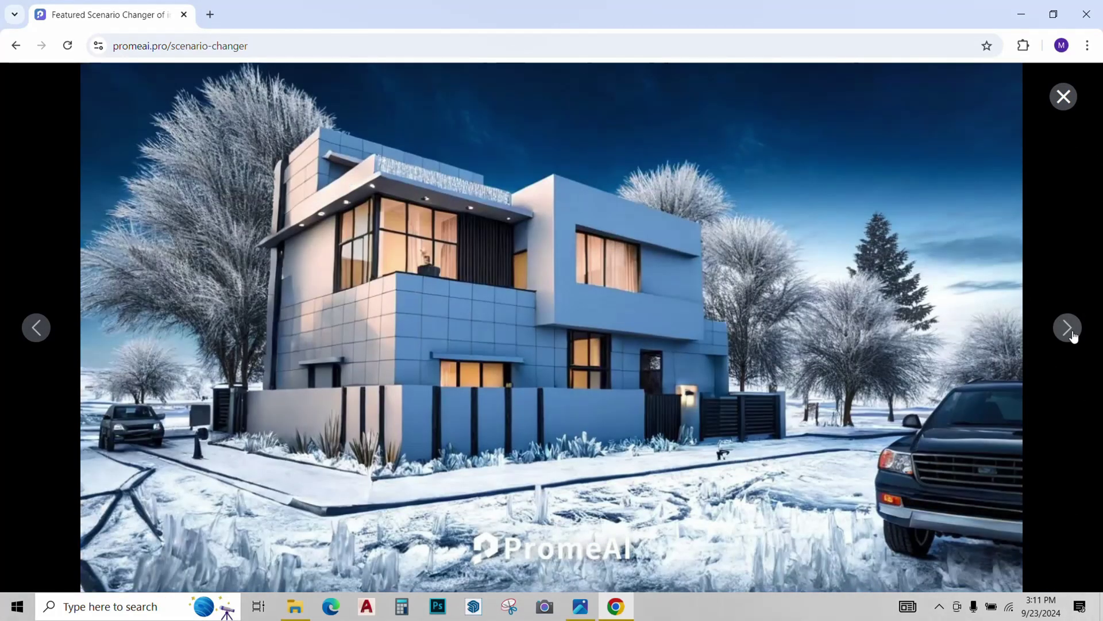
click(1064, 97)
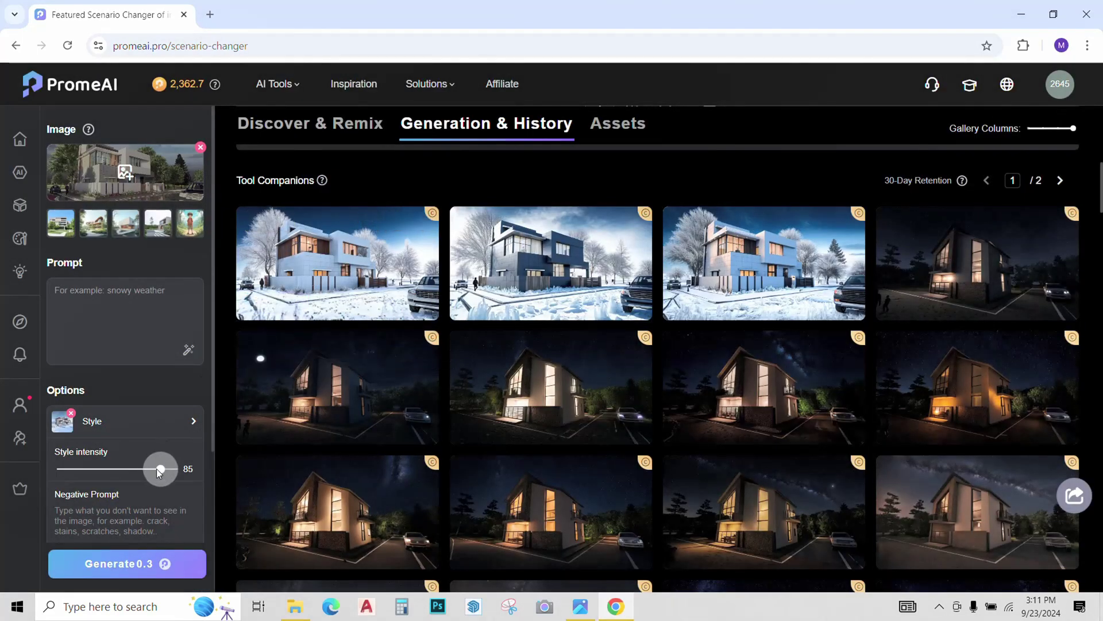
drag(159, 472, 93, 469)
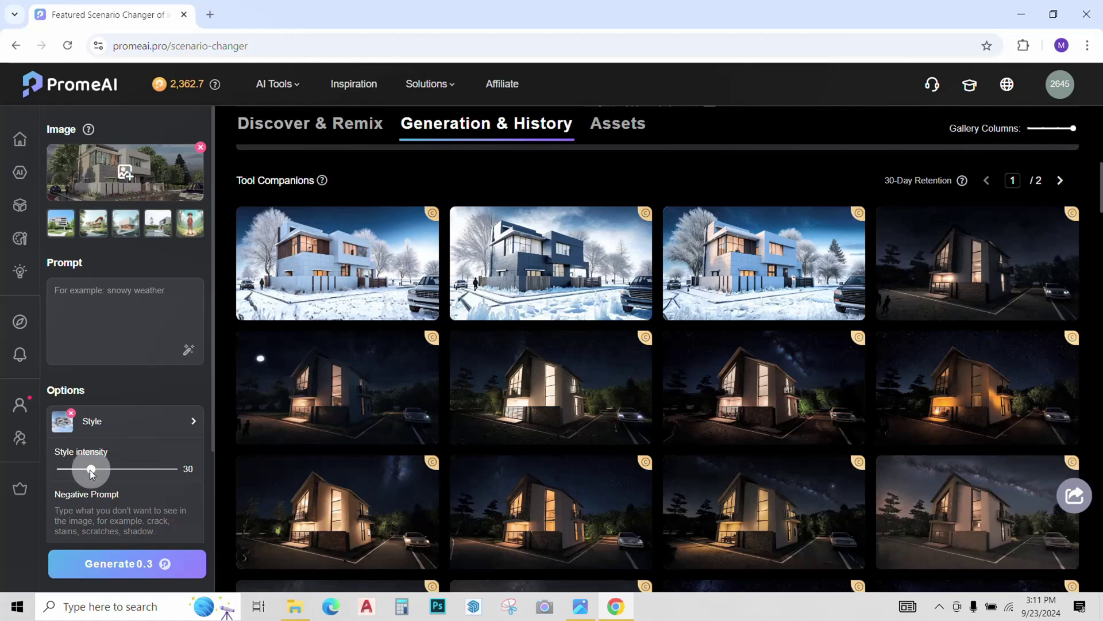
Step: Generate the intensity-31 winter batch and compare one render side by side with the original
click(112, 565)
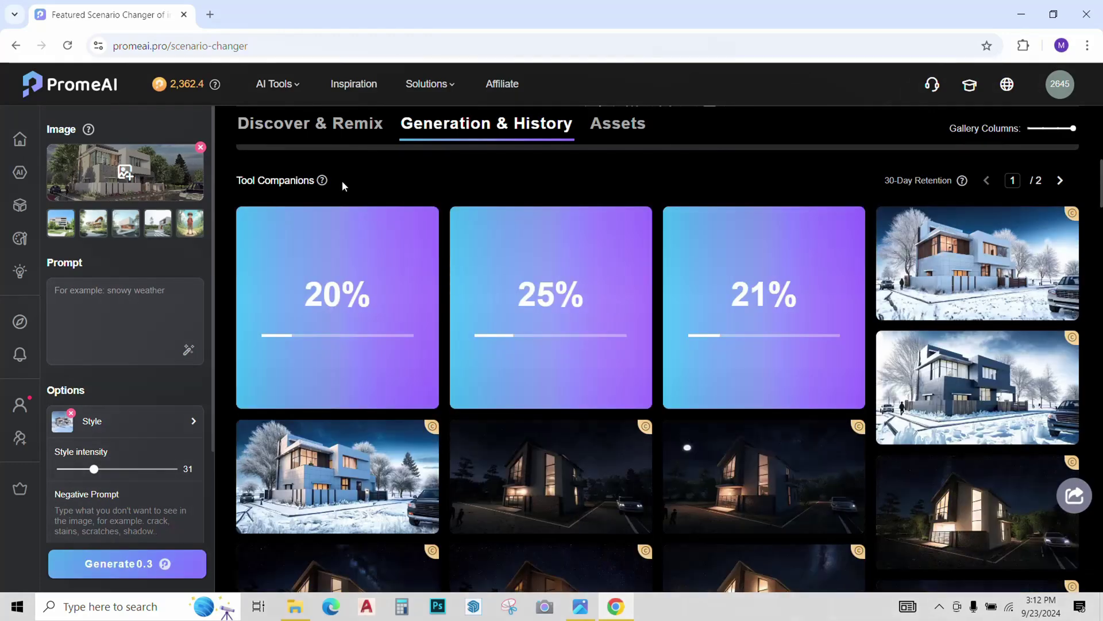
click(926, 304)
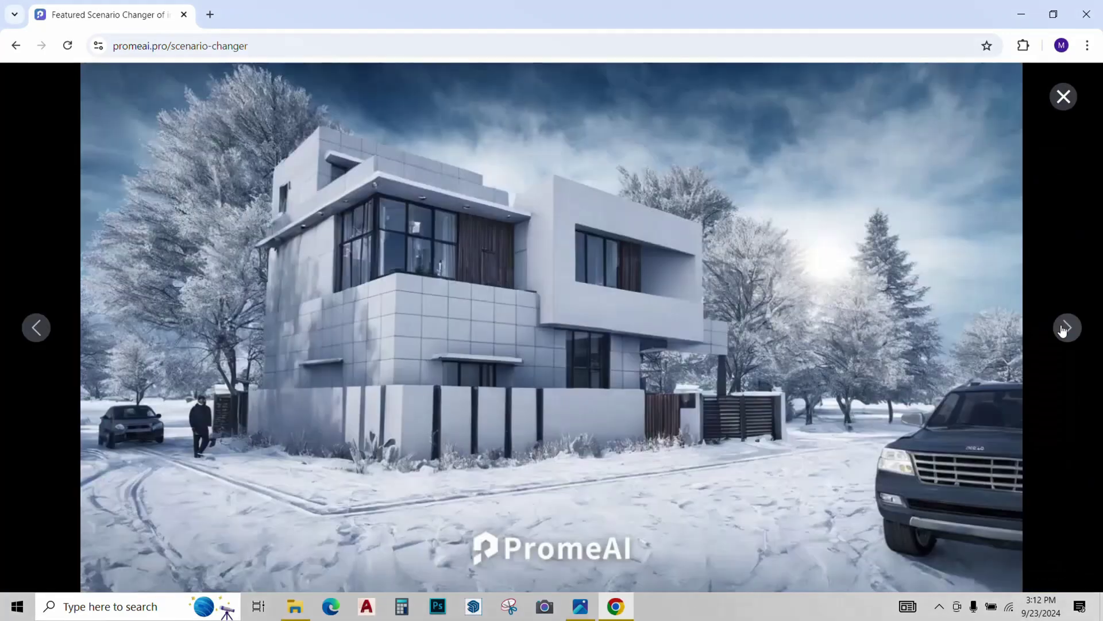
click(1066, 328)
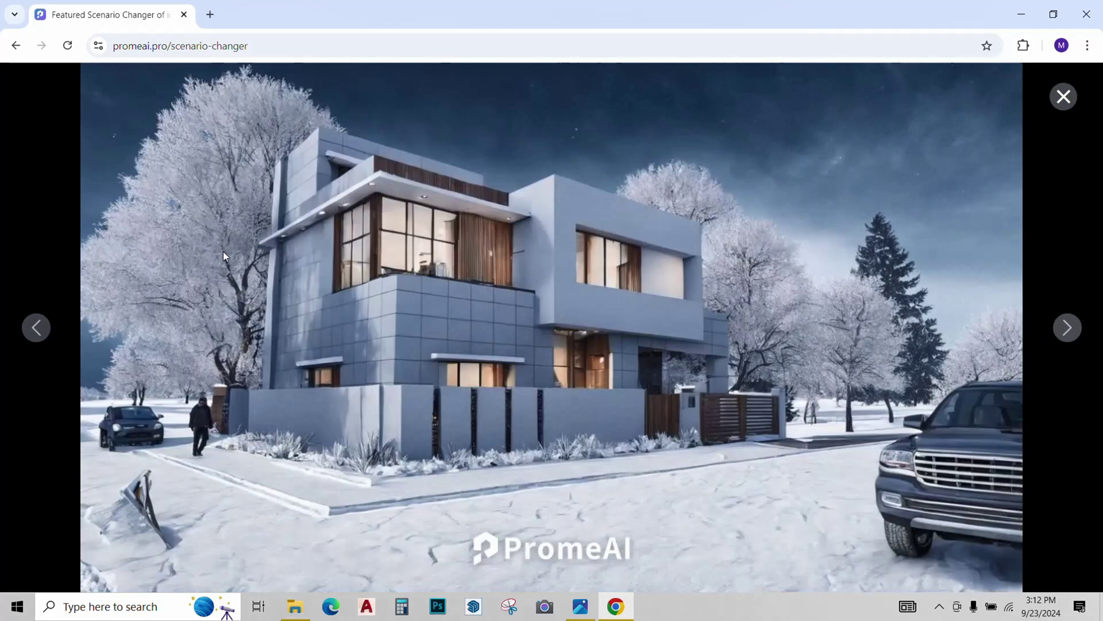
click(35, 337)
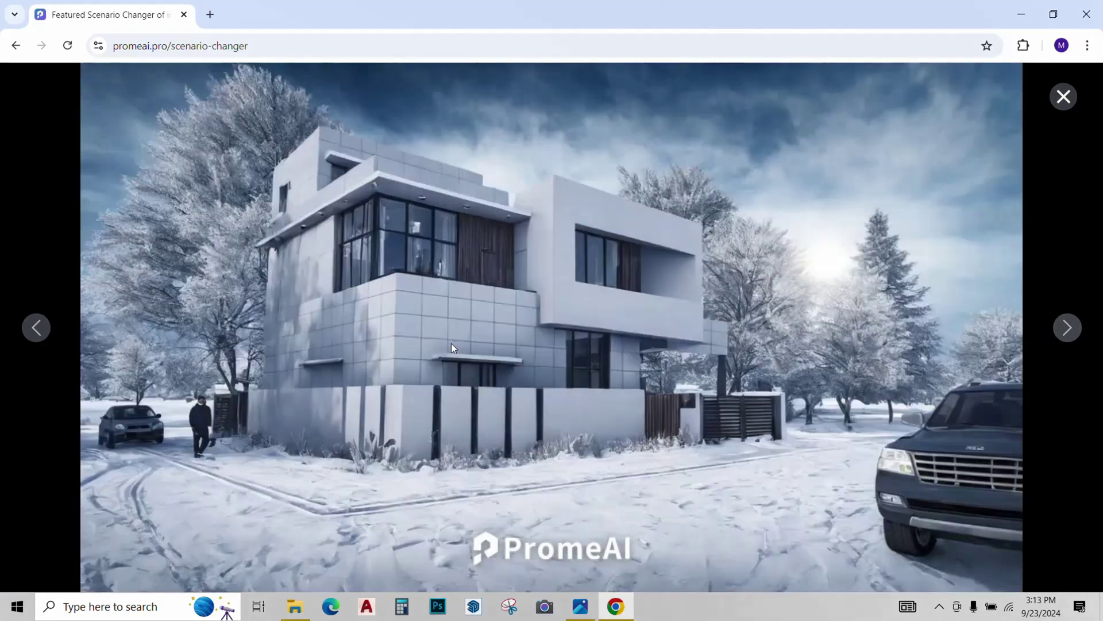
click(625, 558)
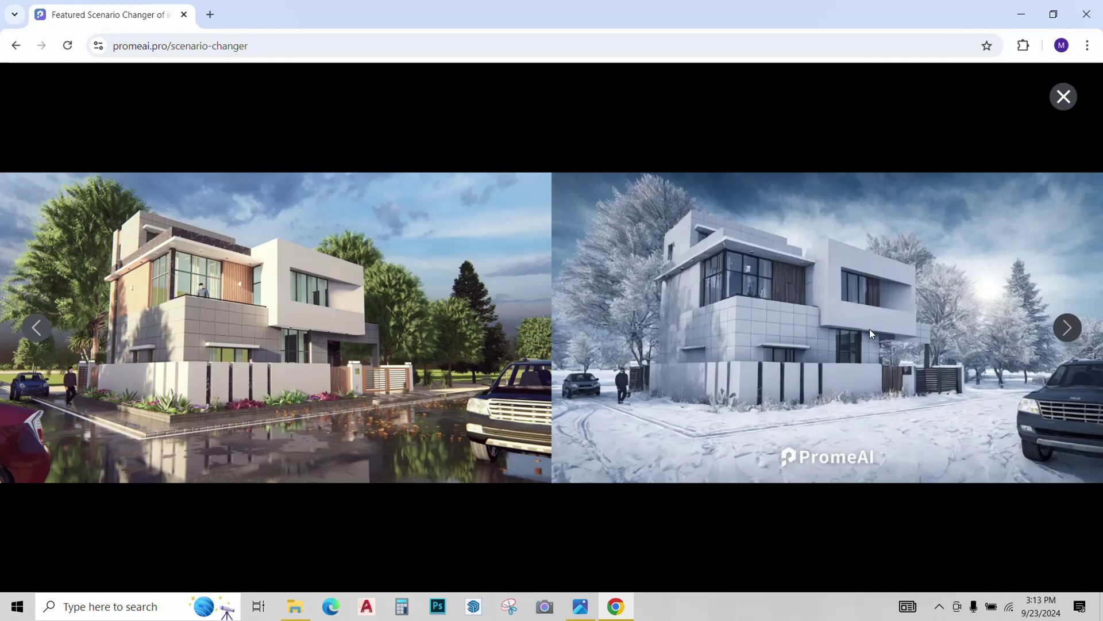
scroll(90, 355, up, 5)
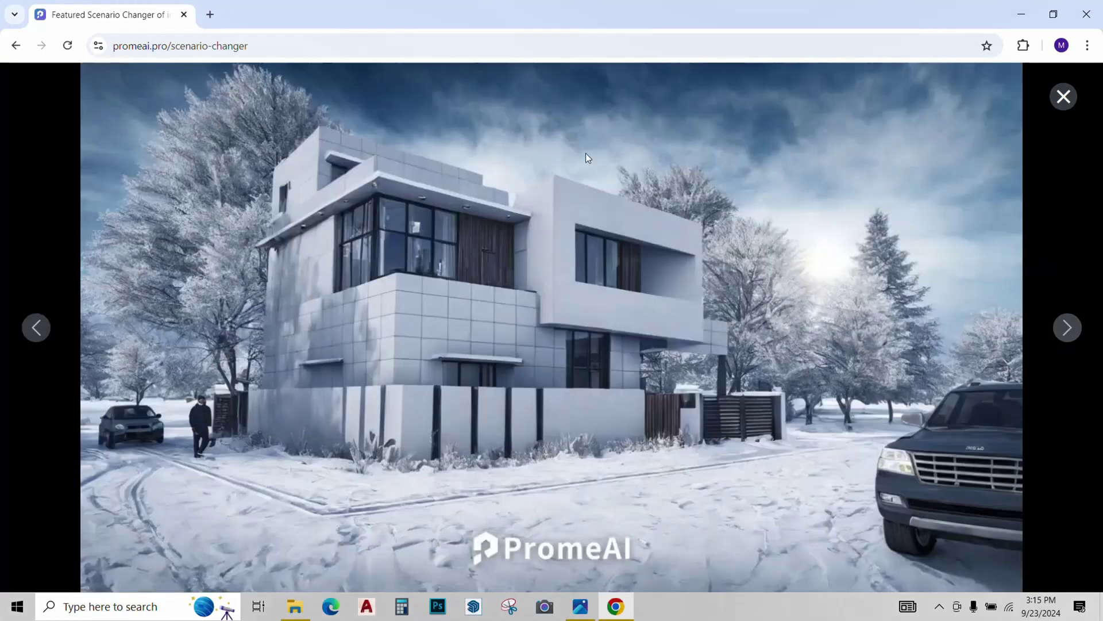
mouse_move(520, 95)
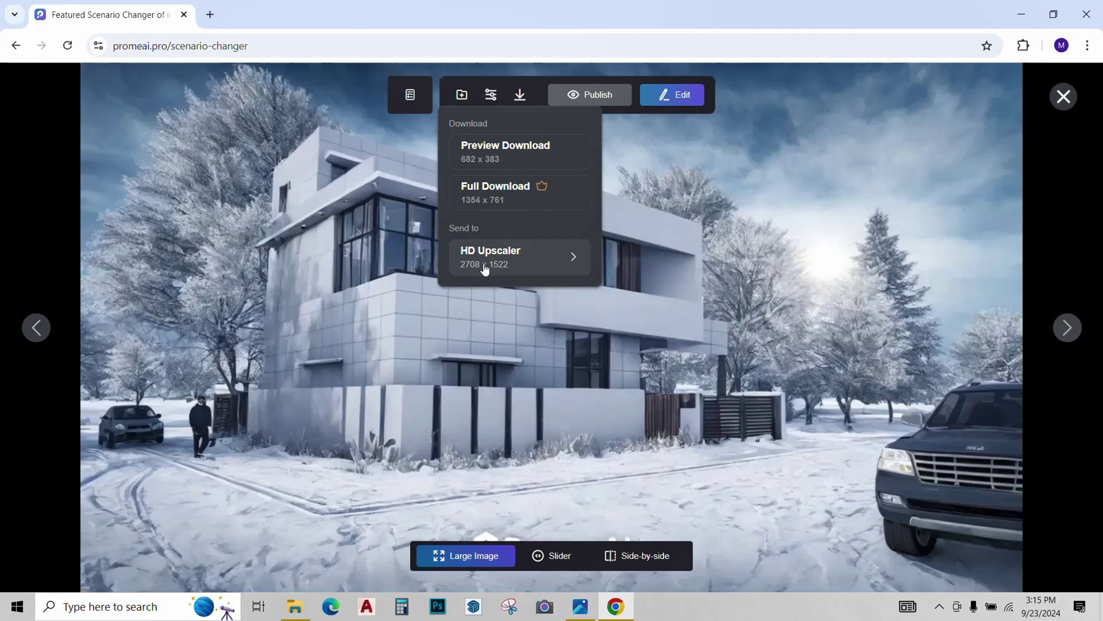
Step: Download the snowy house render at full size
click(491, 205)
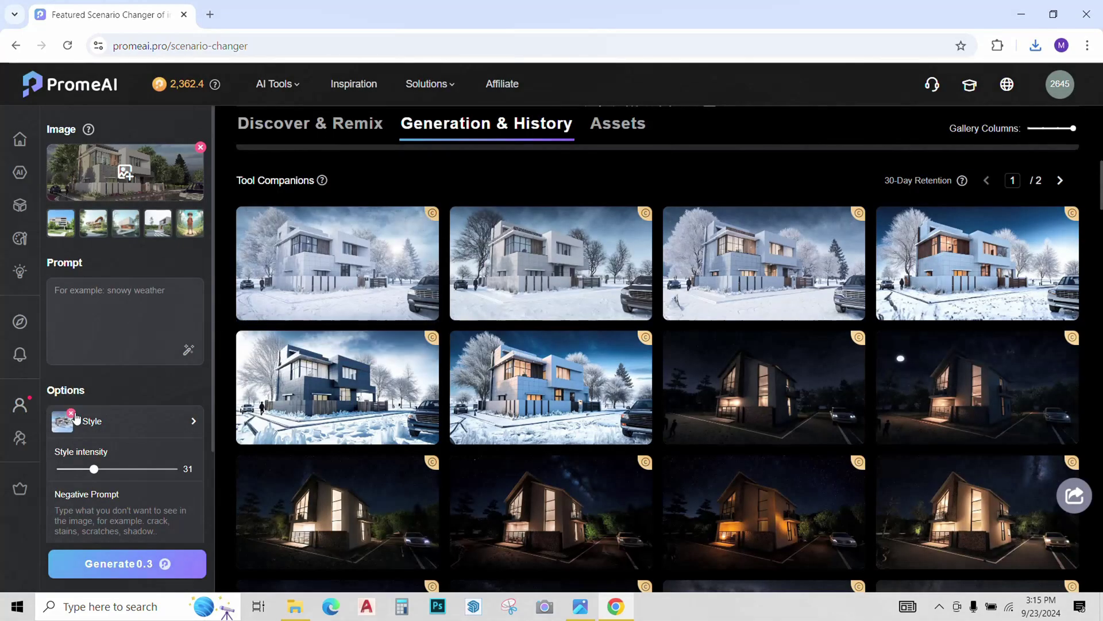
Step: Choose the Midnight style from the Time presets and set style intensity to 31
click(76, 420)
click(535, 159)
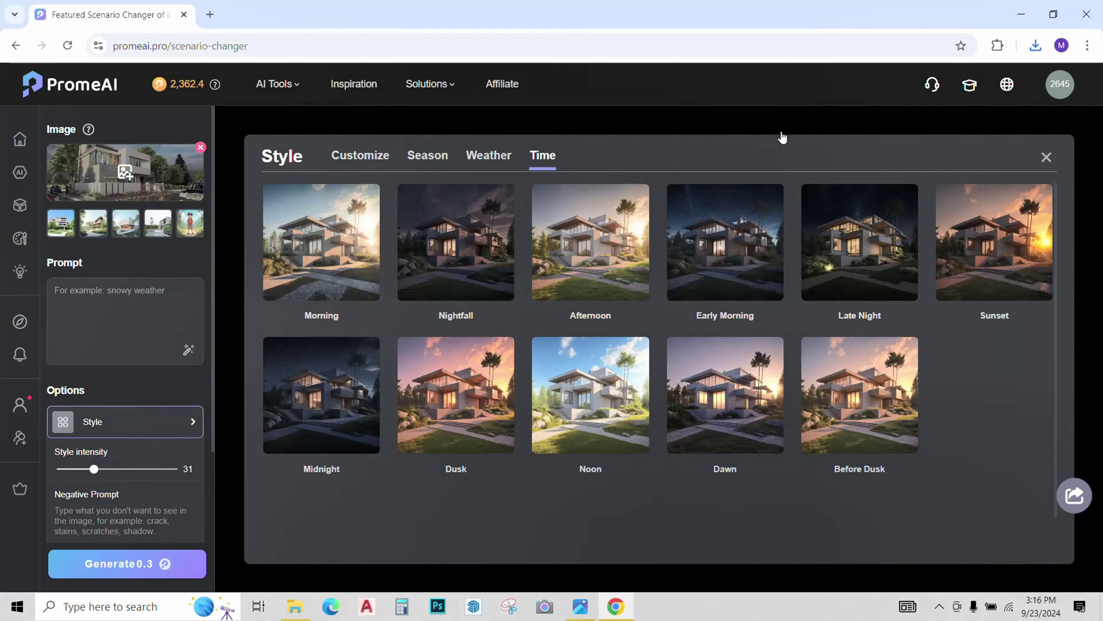
click(291, 388)
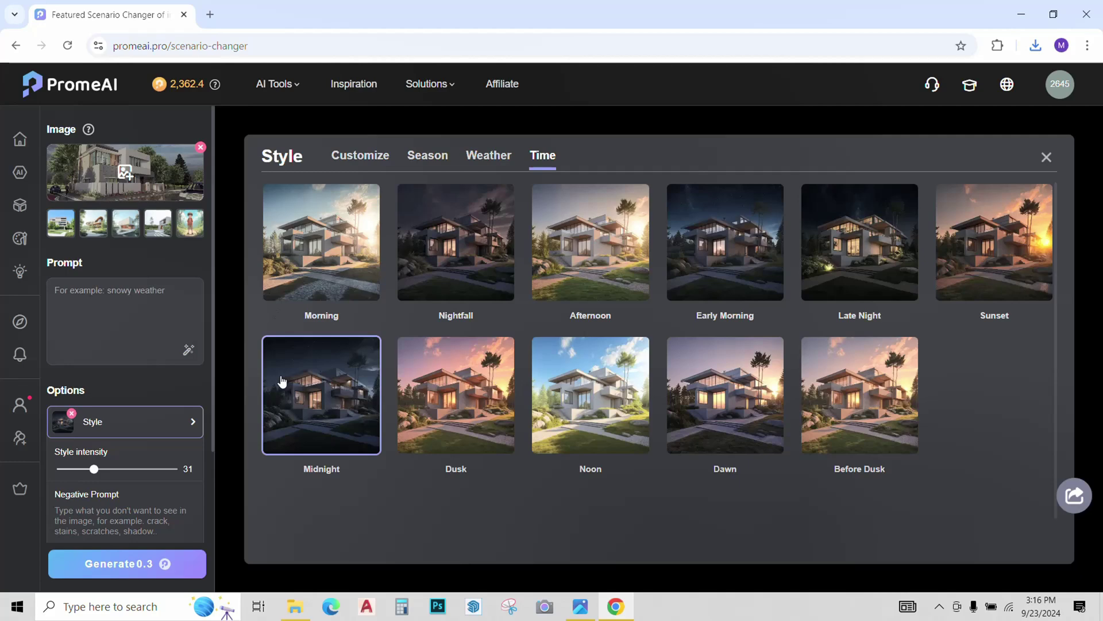
mouse_move(93, 469)
mouse_down()
mouse_move(148, 479)
mouse_move(95, 477)
mouse_up()
drag(94, 470, 95, 469)
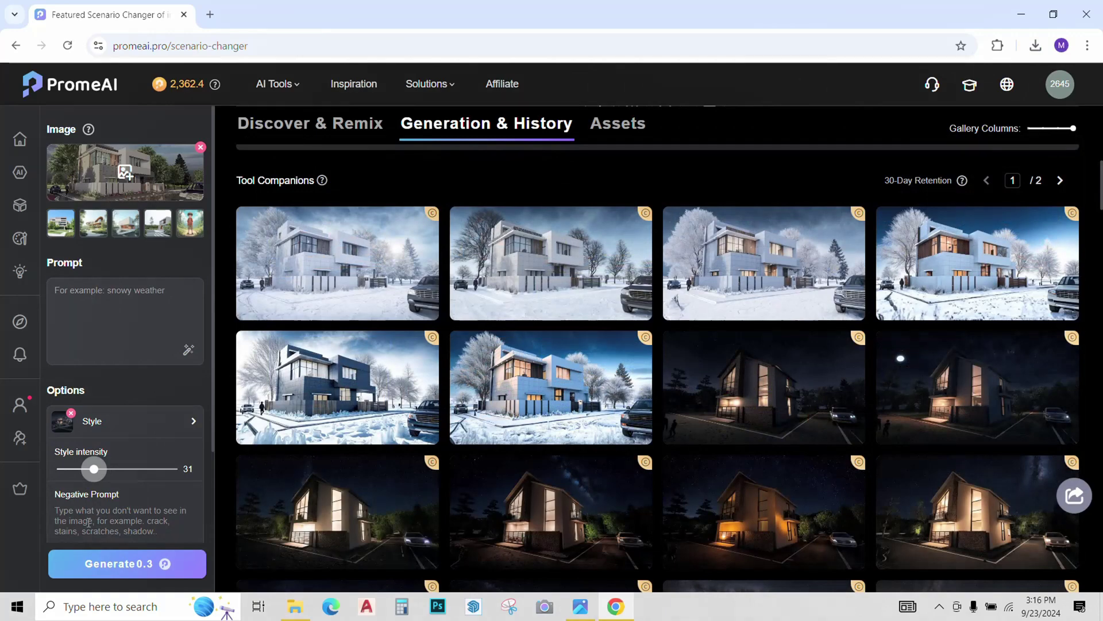
Step: Generate Midnight house renders and drag the Before/After divider against the daytime original
click(109, 565)
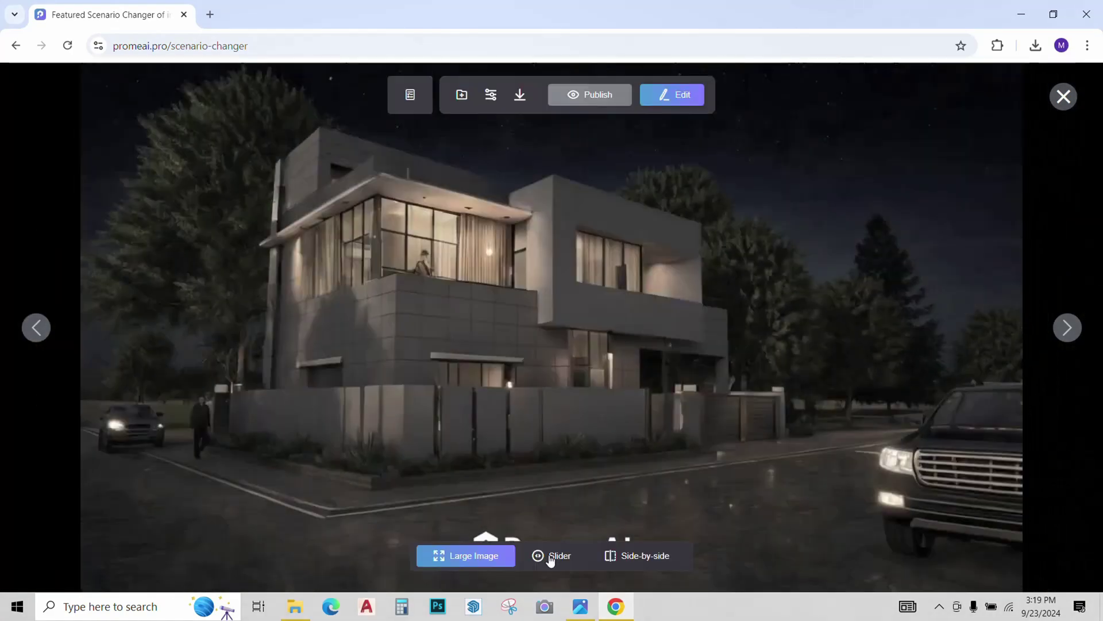
click(550, 559)
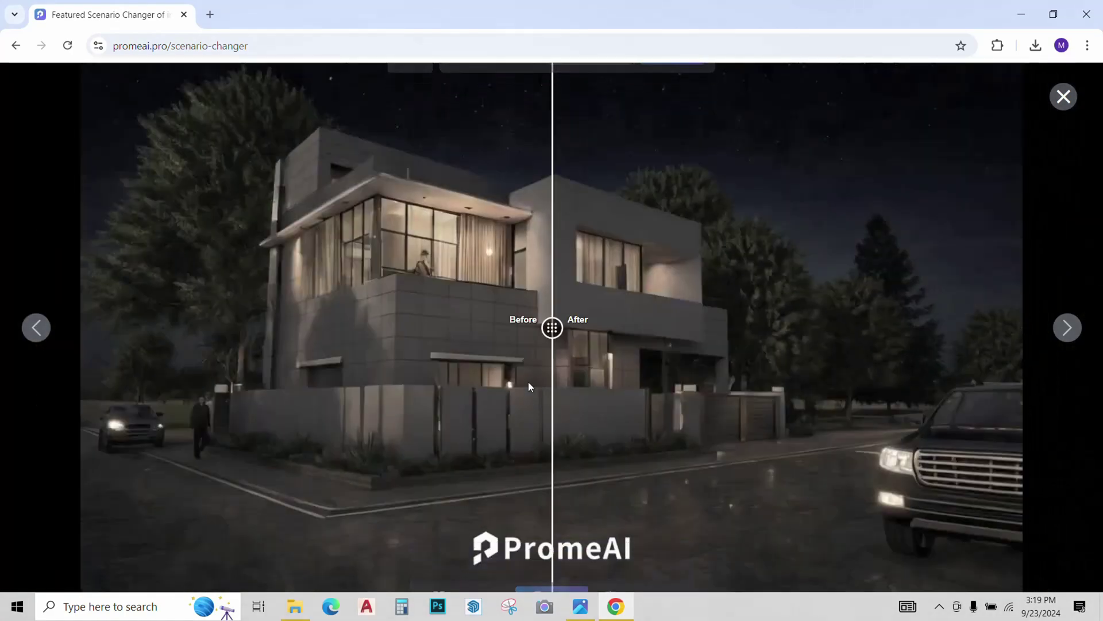
scroll(532, 341, up, 3)
scroll(532, 345, up, 3)
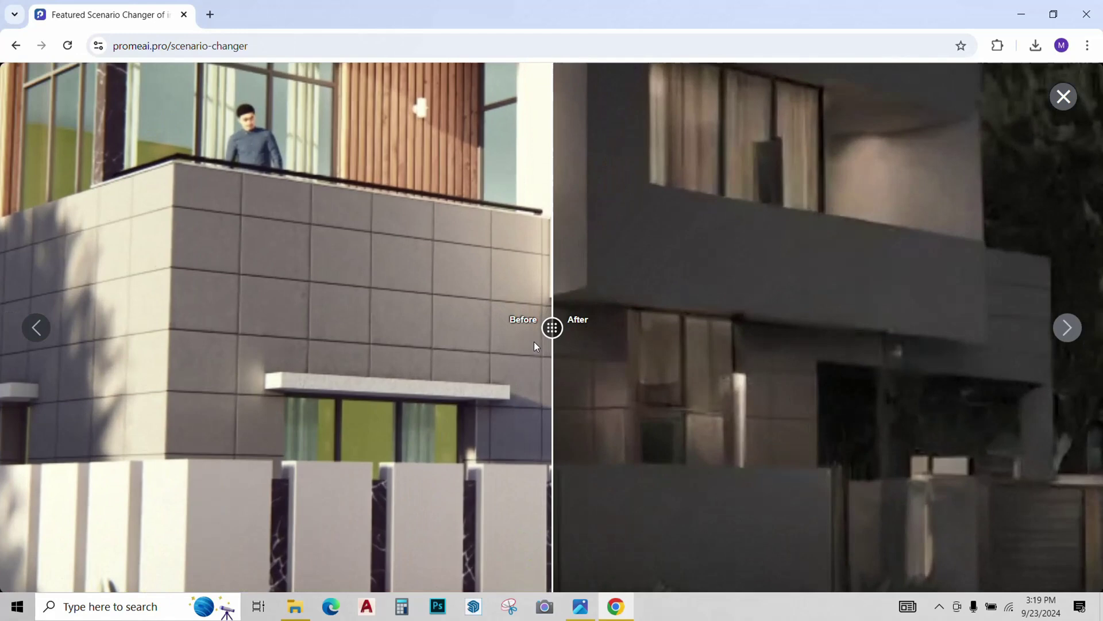
mouse_move(552, 328)
mouse_down()
mouse_move(384, 333)
mouse_move(328, 351)
mouse_move(594, 359)
mouse_move(394, 362)
mouse_move(166, 334)
mouse_move(869, 402)
mouse_up()
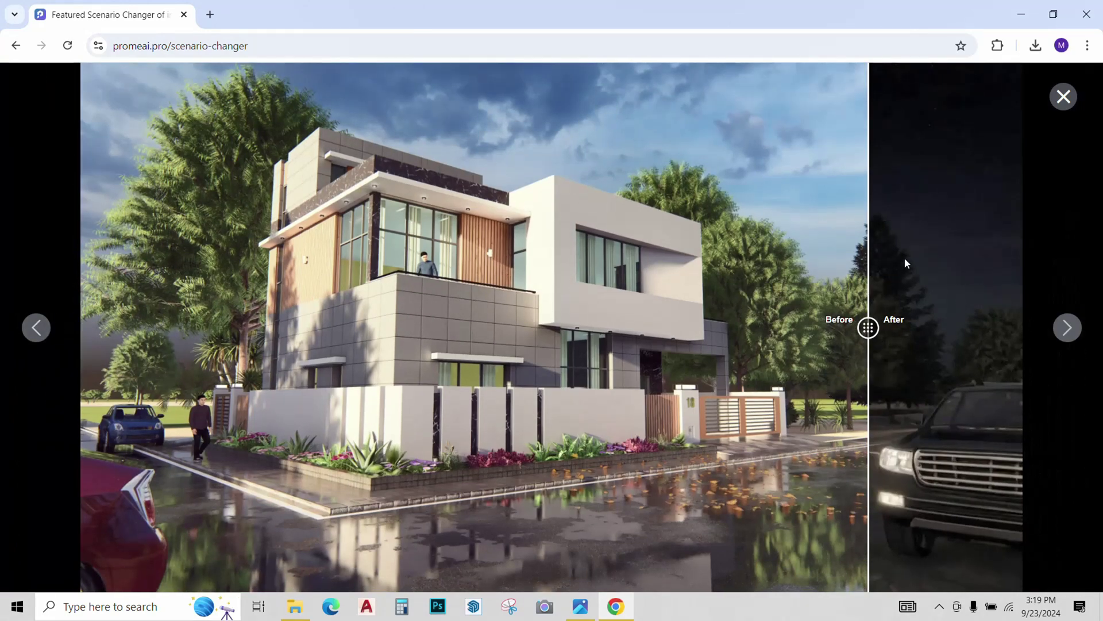
click(1063, 97)
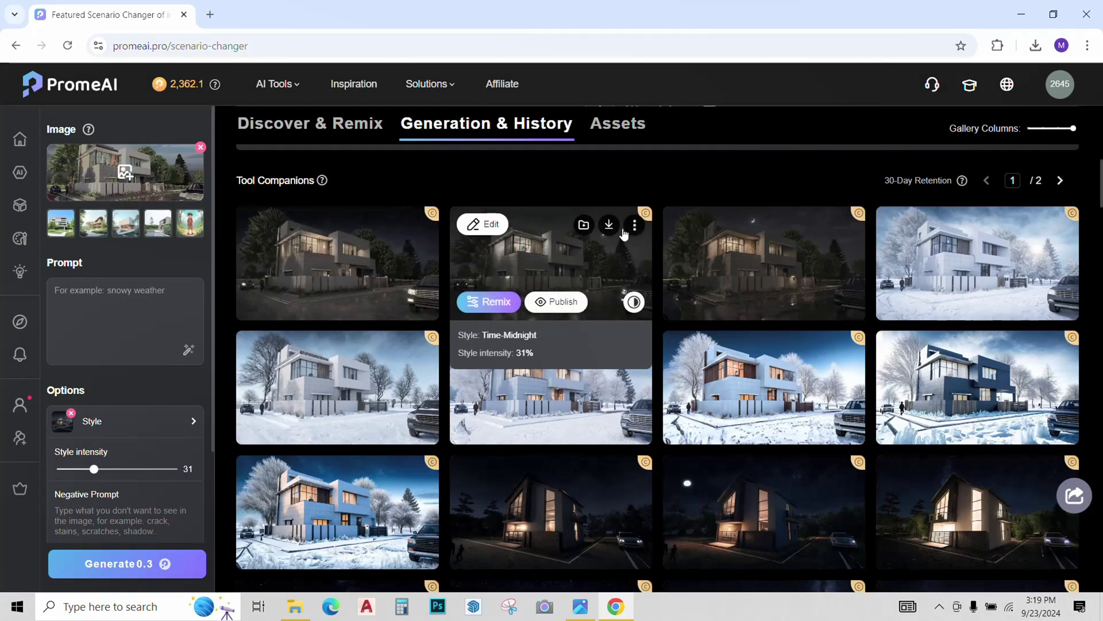
scroll(661, 262, down, 1)
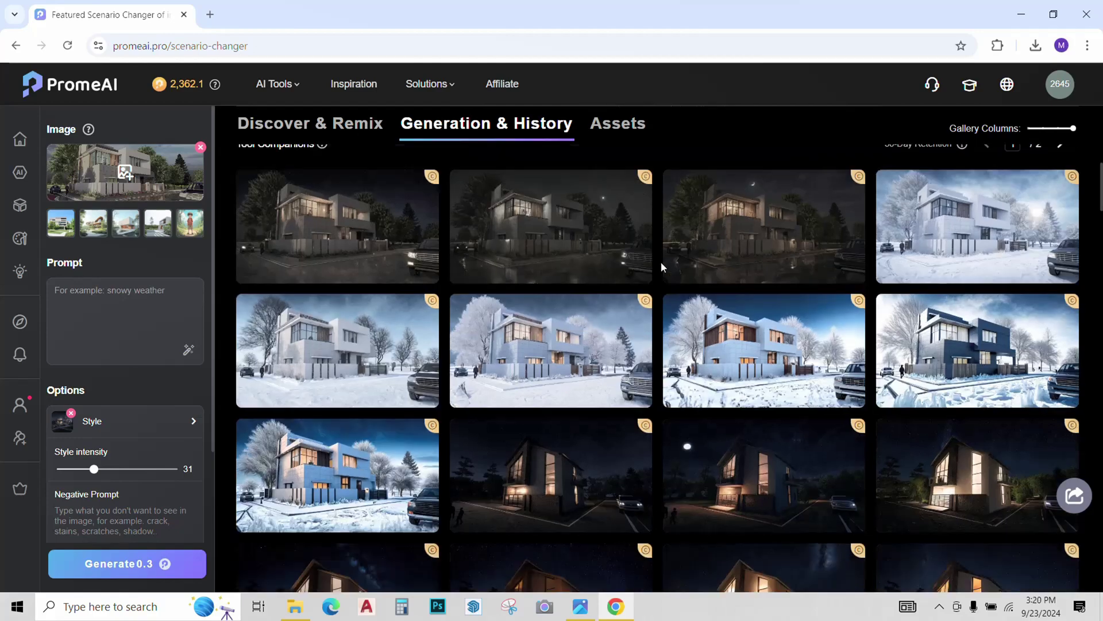
scroll(661, 261, down, 1)
scroll(661, 267, down, 1)
scroll(662, 262, down, 1)
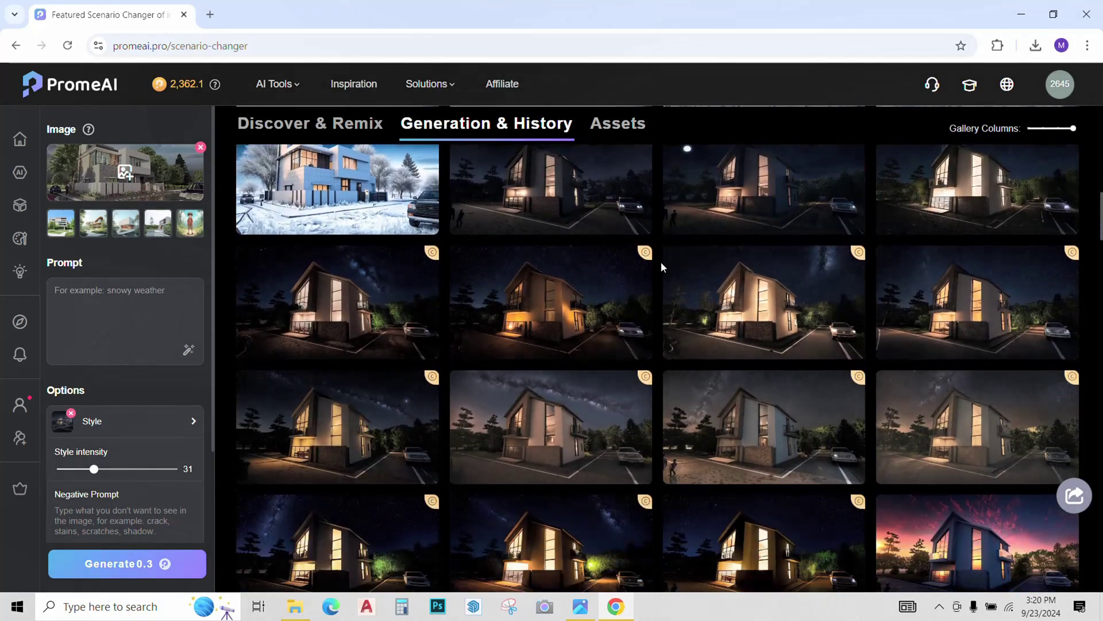
scroll(660, 262, down, 1)
scroll(661, 261, down, 1)
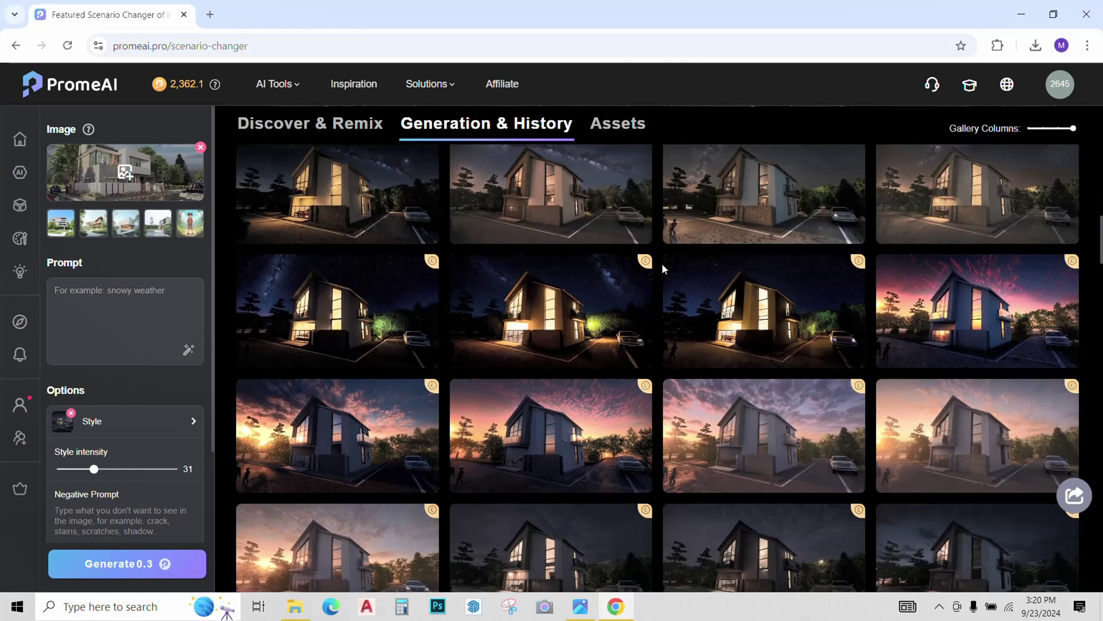
scroll(662, 263, down, 1)
scroll(660, 266, down, 1)
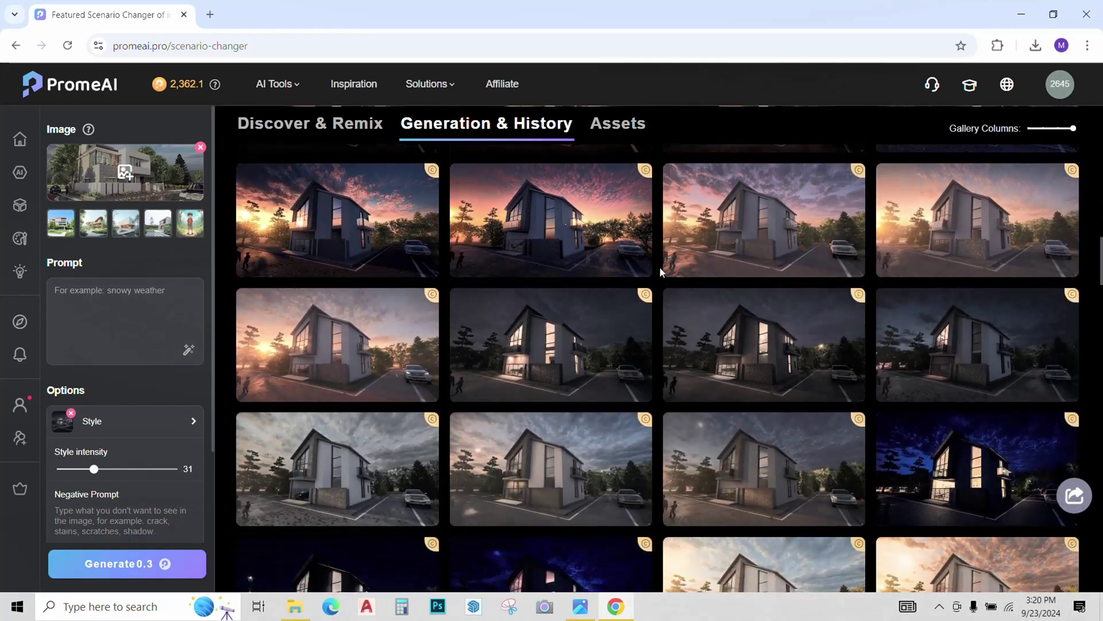
scroll(660, 267, down, 1)
scroll(660, 269, down, 1)
scroll(660, 273, down, 1)
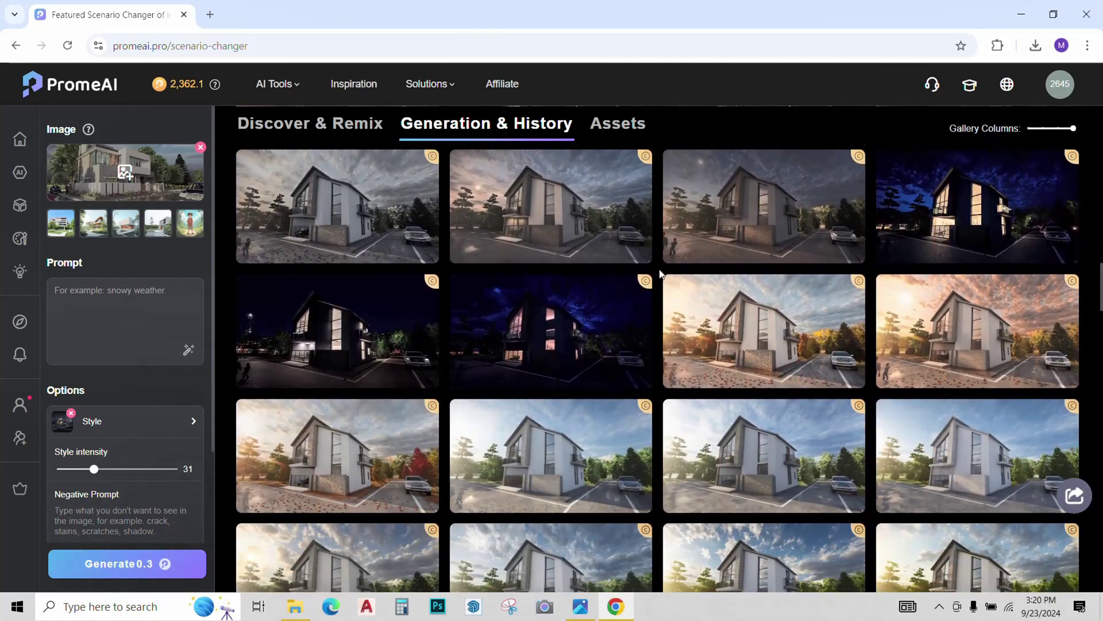
scroll(659, 273, down, 1)
scroll(660, 274, down, 1)
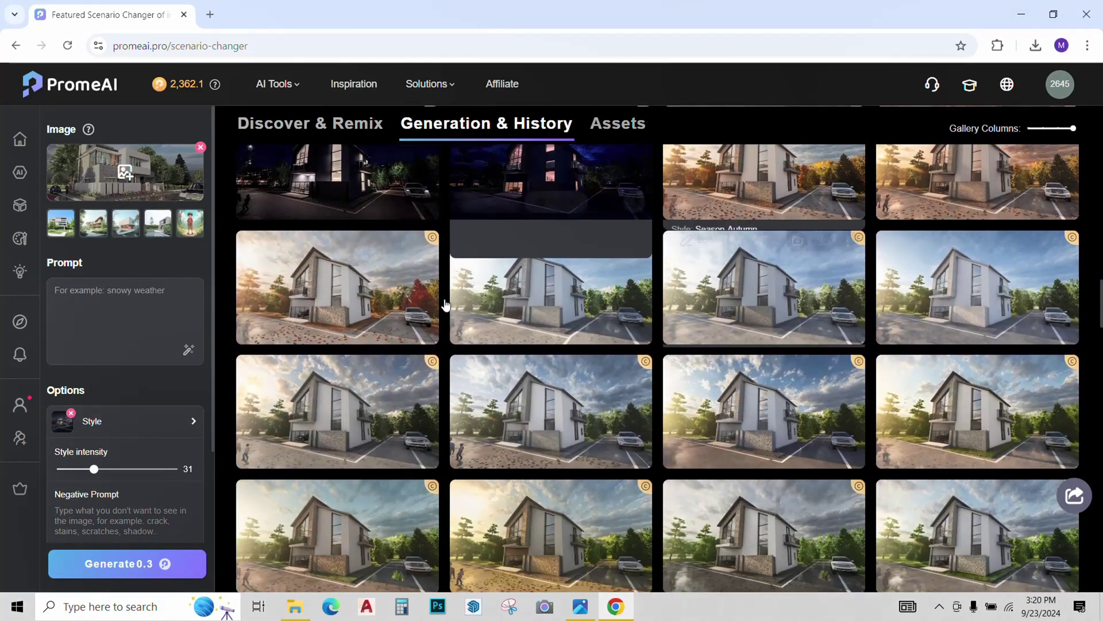
scroll(823, 462, down, 1)
scroll(823, 461, down, 1)
scroll(802, 470, down, 2)
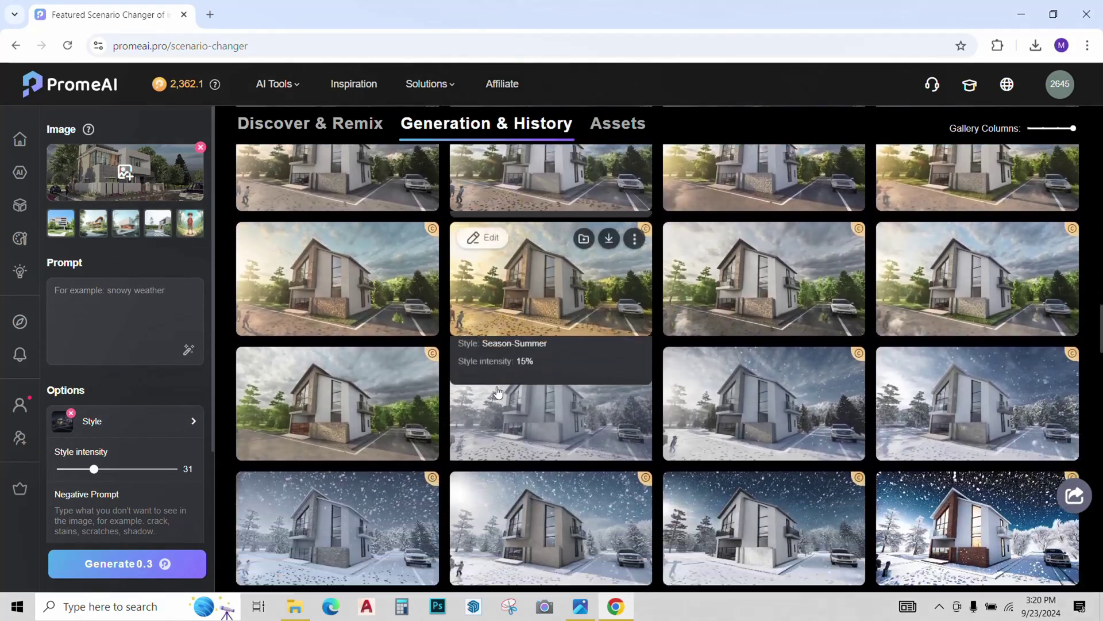
scroll(772, 480, down, 1)
scroll(772, 480, down, 3)
mouse_move(550, 392)
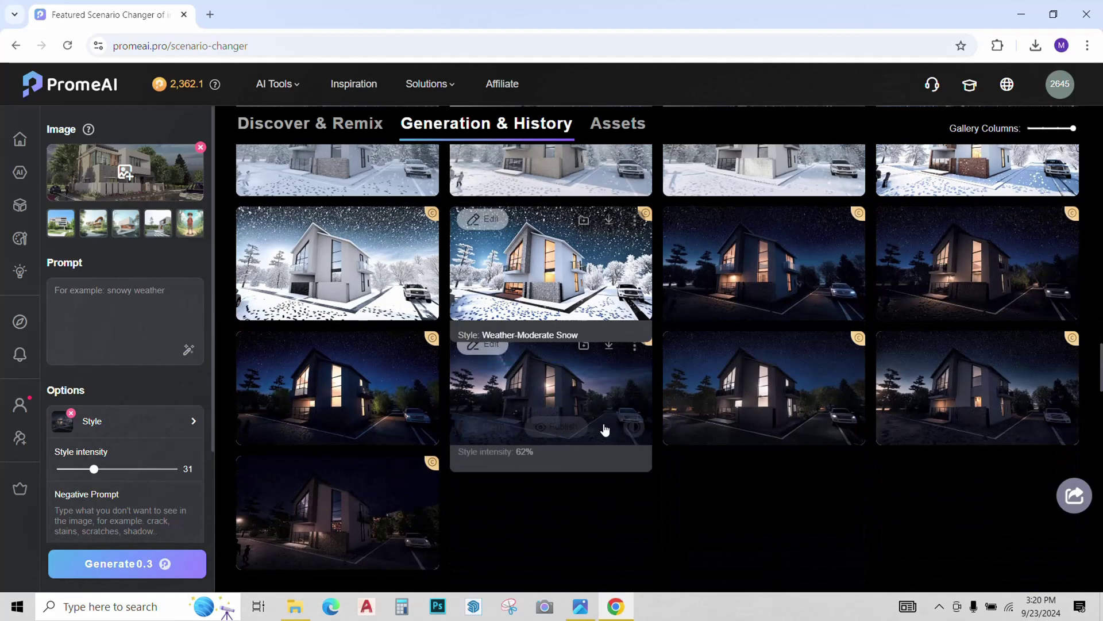
Step: Open PromeAI's membership pricing plans page
click(561, 427)
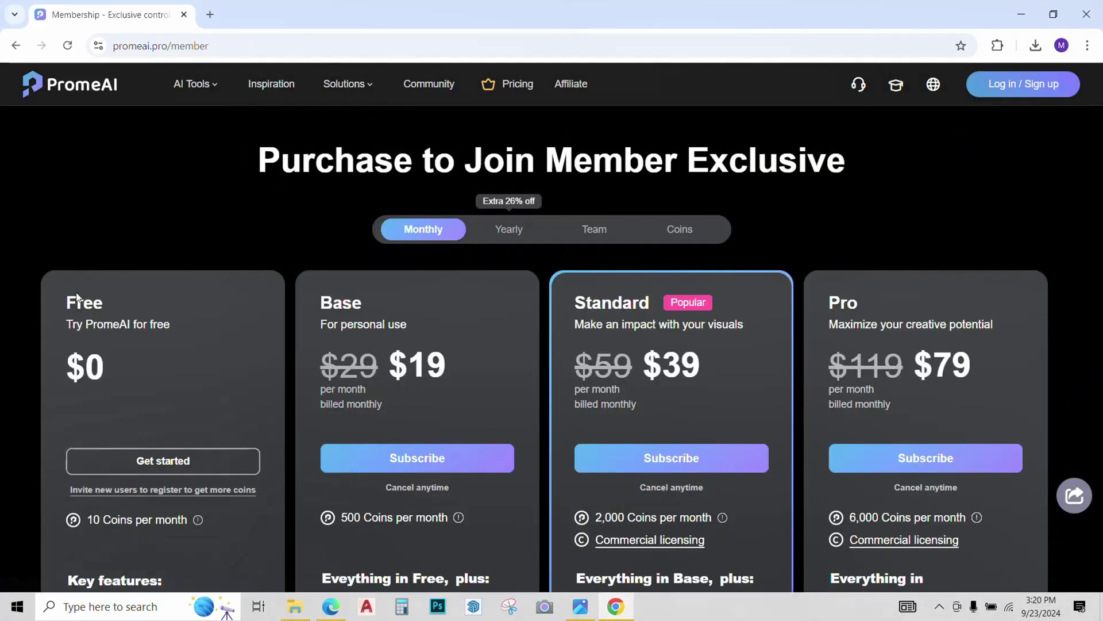
scroll(111, 353, down, 3)
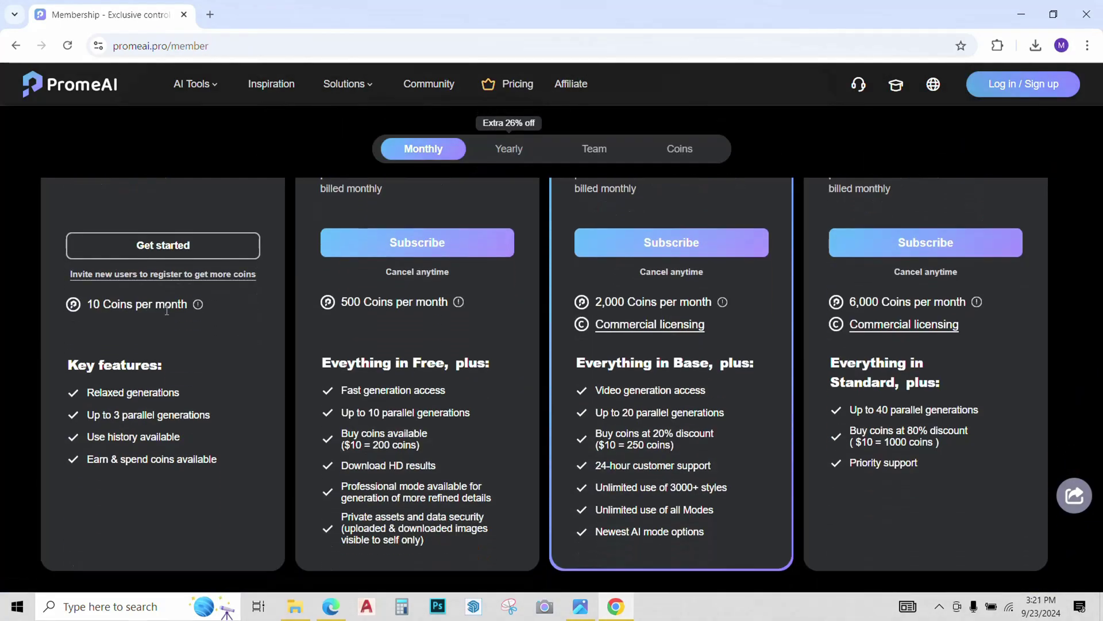
scroll(168, 315, up, 1)
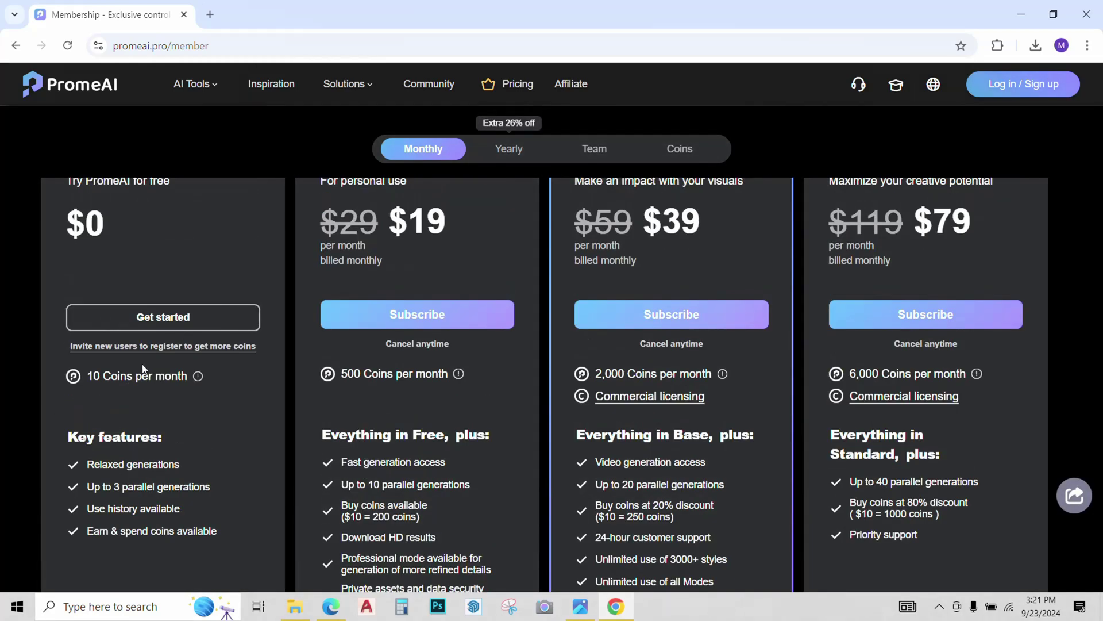
scroll(143, 370, up, 1)
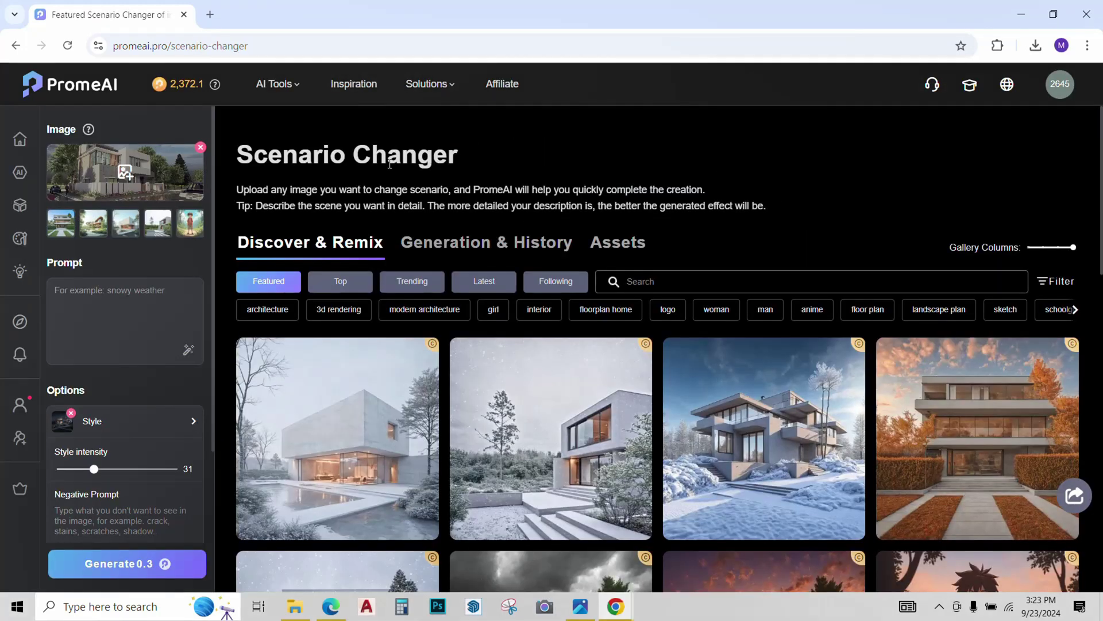
scroll(389, 165, down, 2)
scroll(441, 293, down, 1)
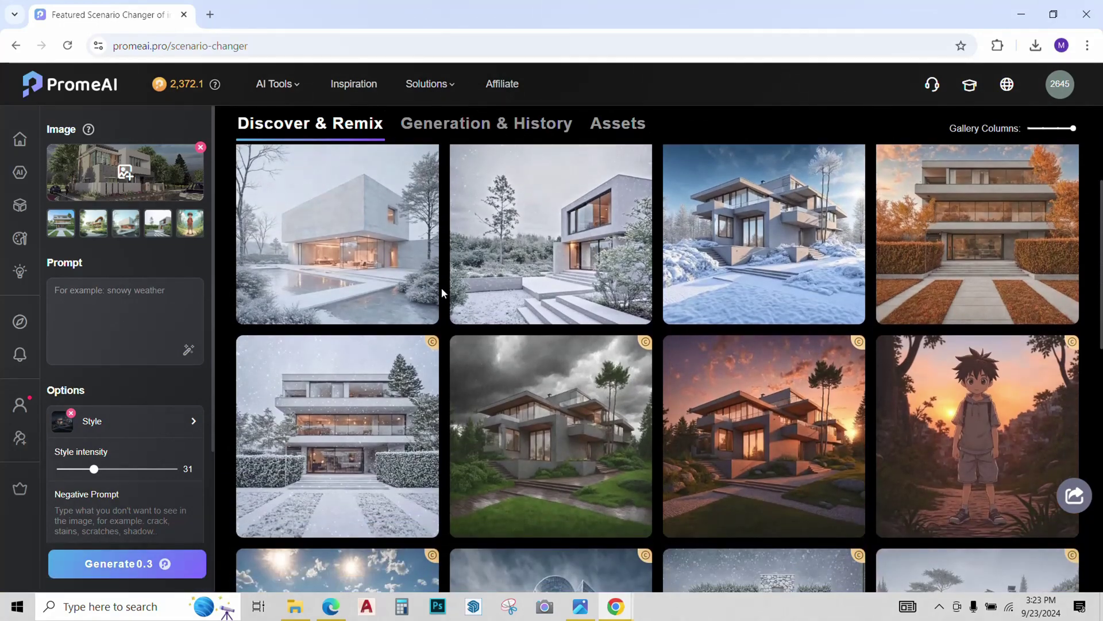
scroll(441, 288, down, 2)
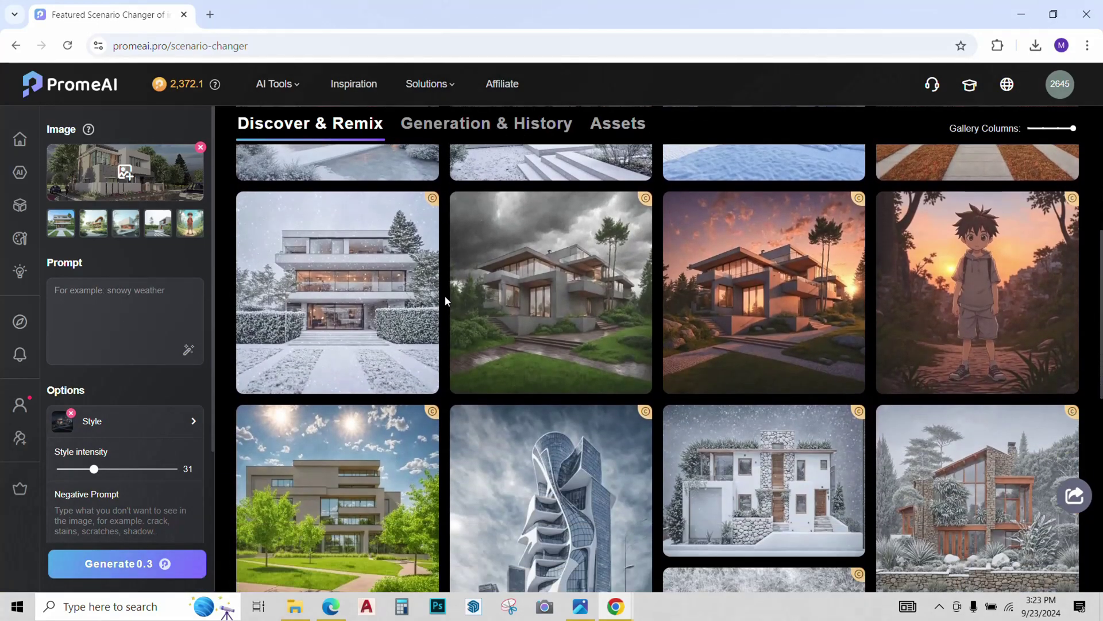
scroll(447, 297, down, 2)
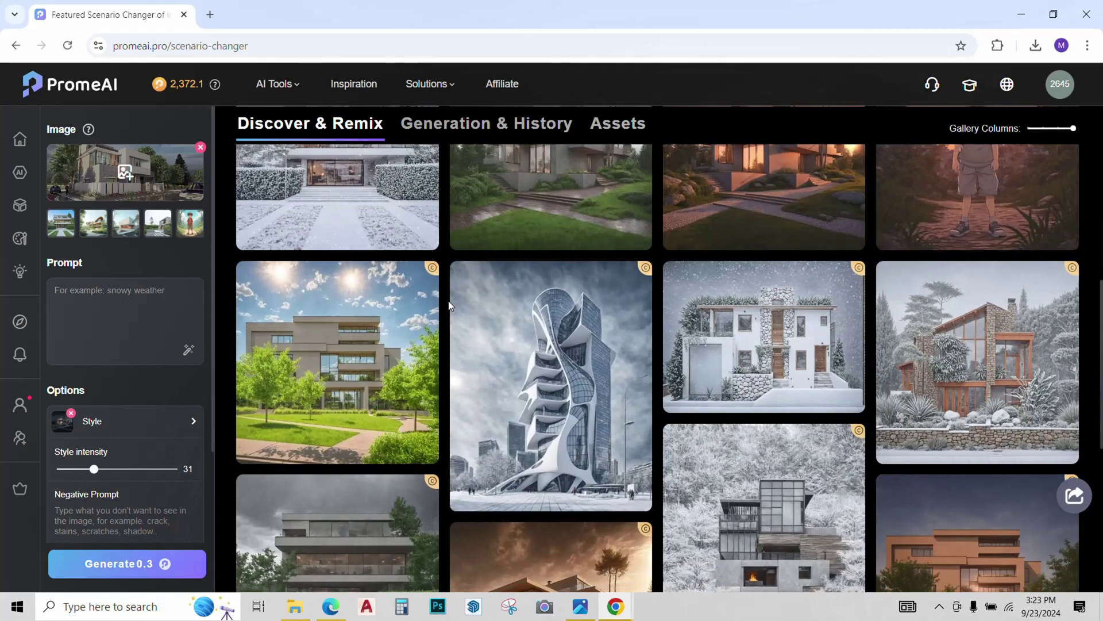
Step: Swap the house image for the living room photo and open the style presets
click(195, 160)
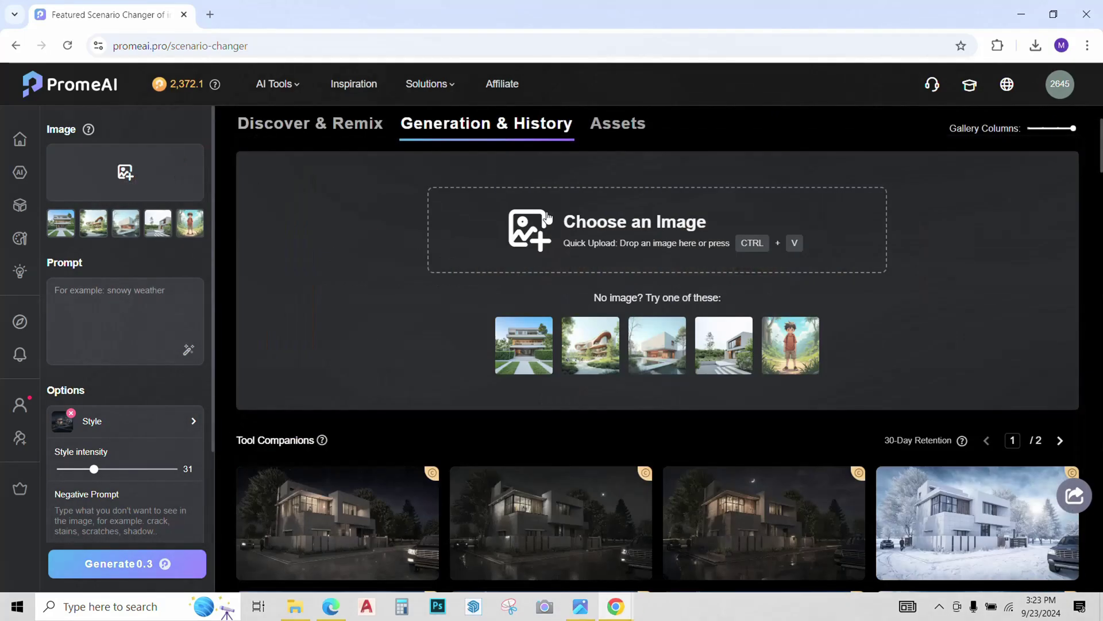
click(548, 219)
click(967, 559)
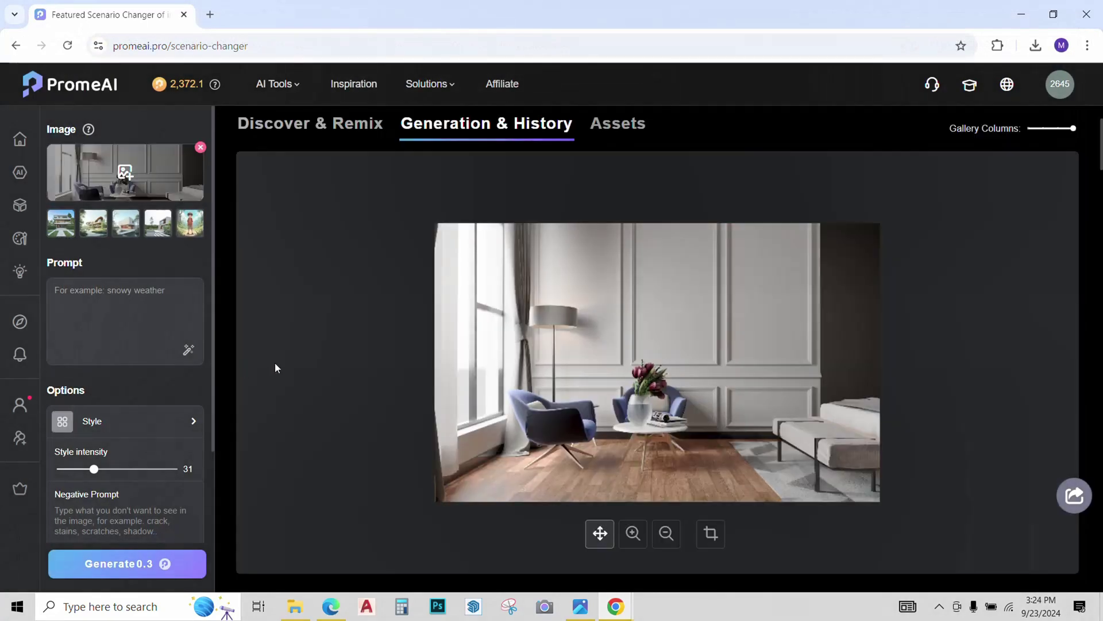
click(161, 420)
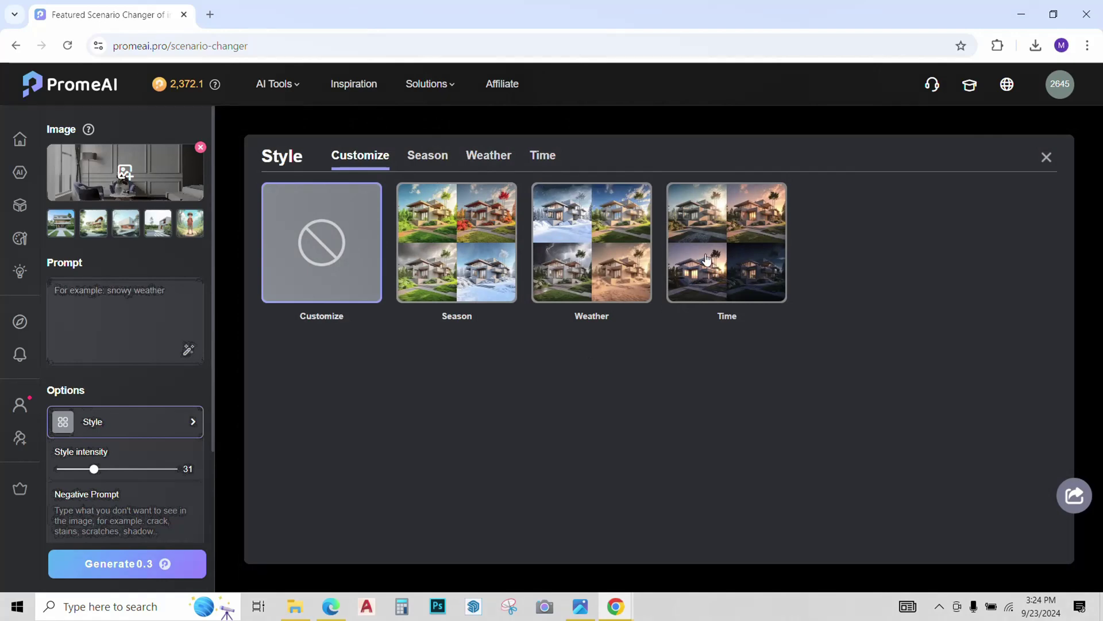
Step: Generate Midnight time-of-day versions of the living-room photo at style intensity 30
click(707, 257)
click(312, 407)
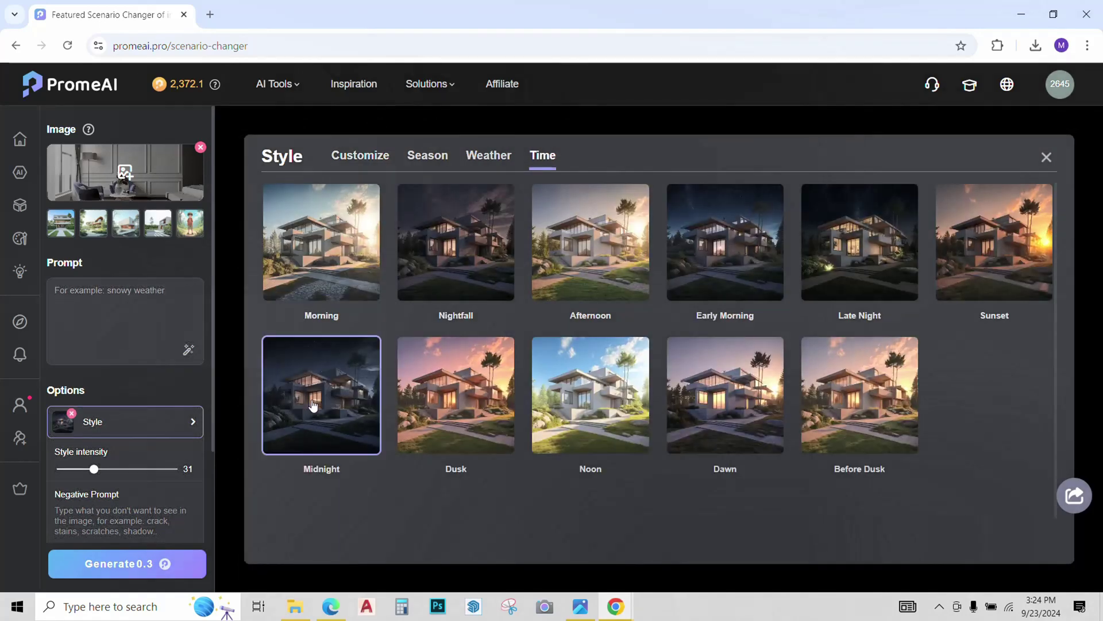
click(96, 468)
click(97, 469)
click(101, 562)
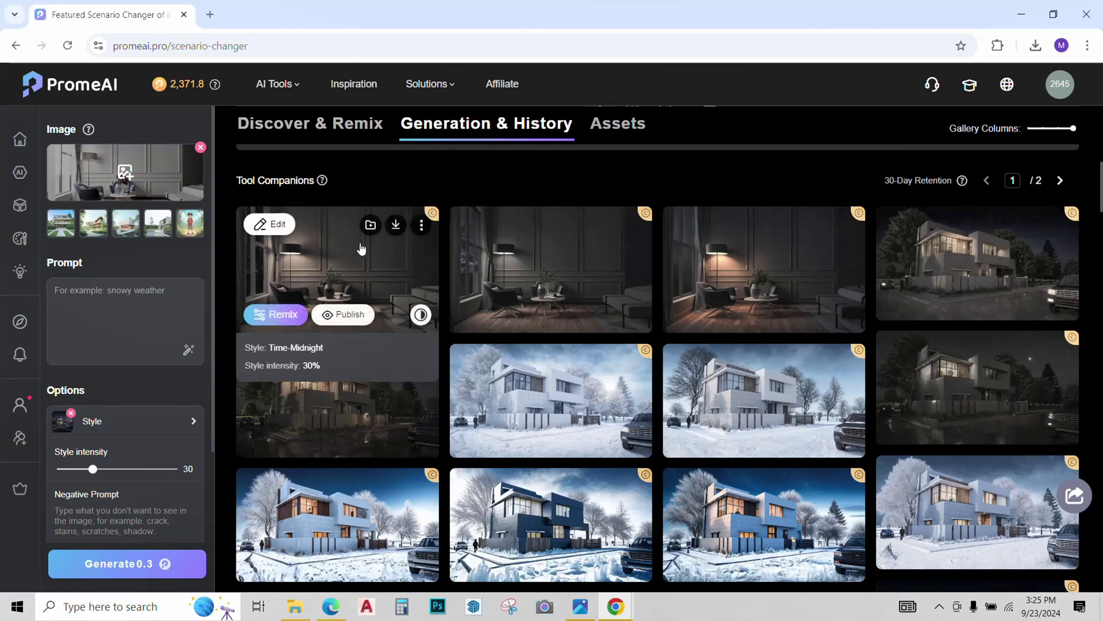
Step: Browse the night living-room variants full screen, then compare one side by side with the original
click(351, 257)
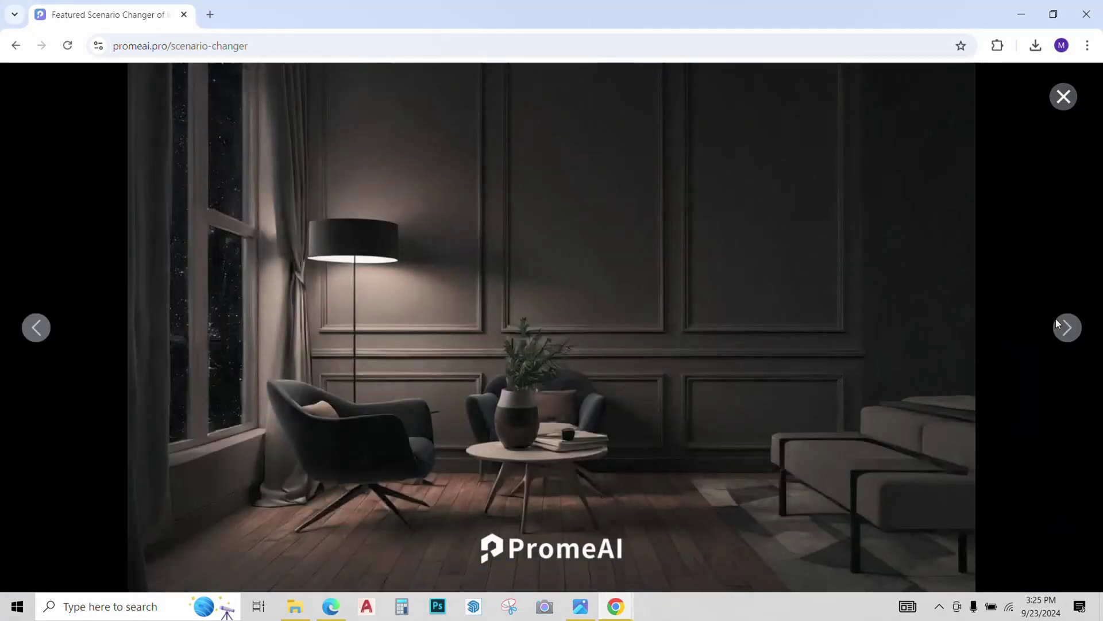
click(1067, 327)
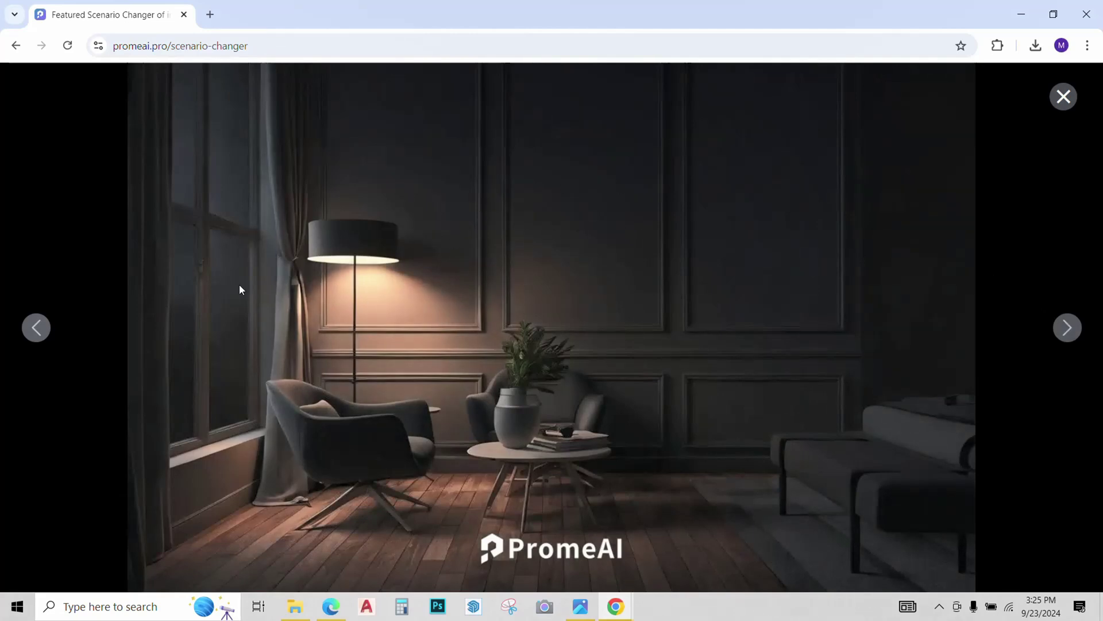
click(35, 325)
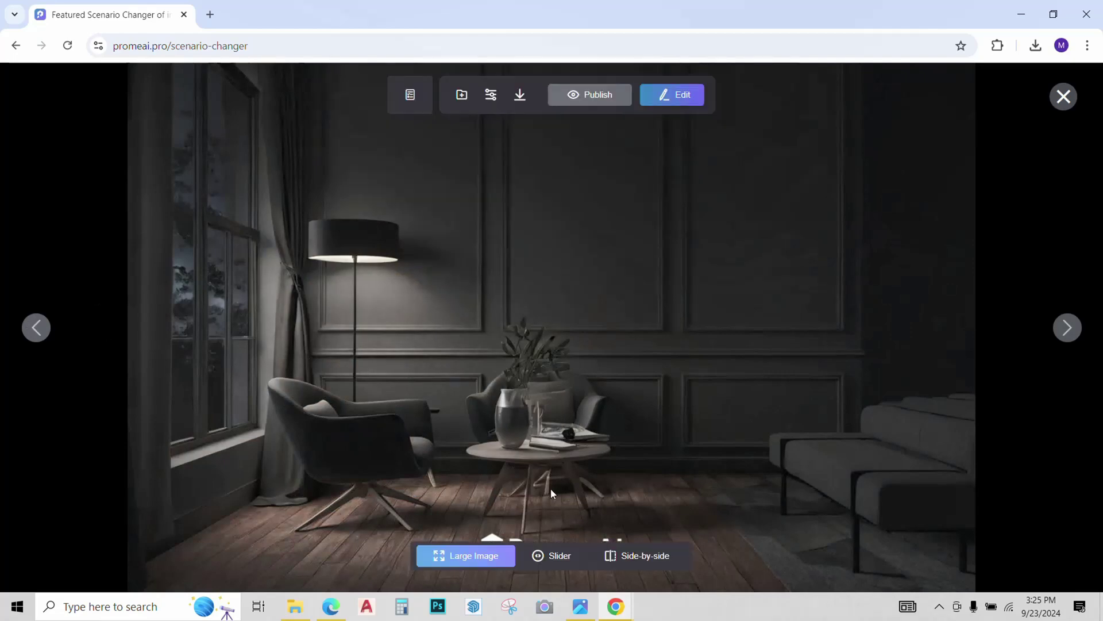
click(608, 559)
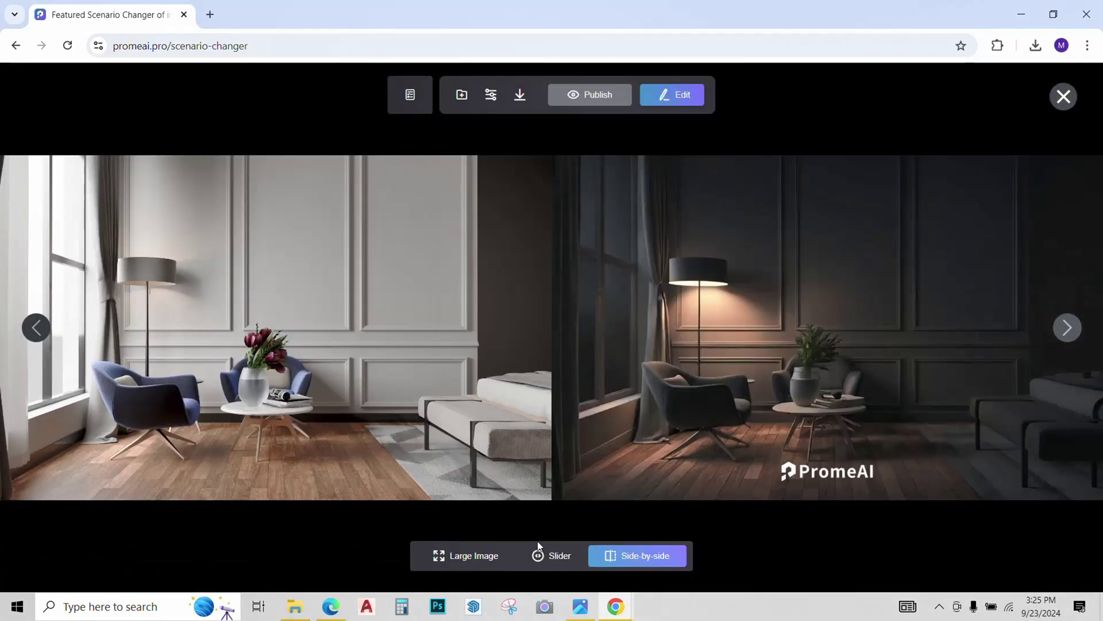
Step: Slide the before/after divider between night and daytime rooms, then close the viewer
click(543, 555)
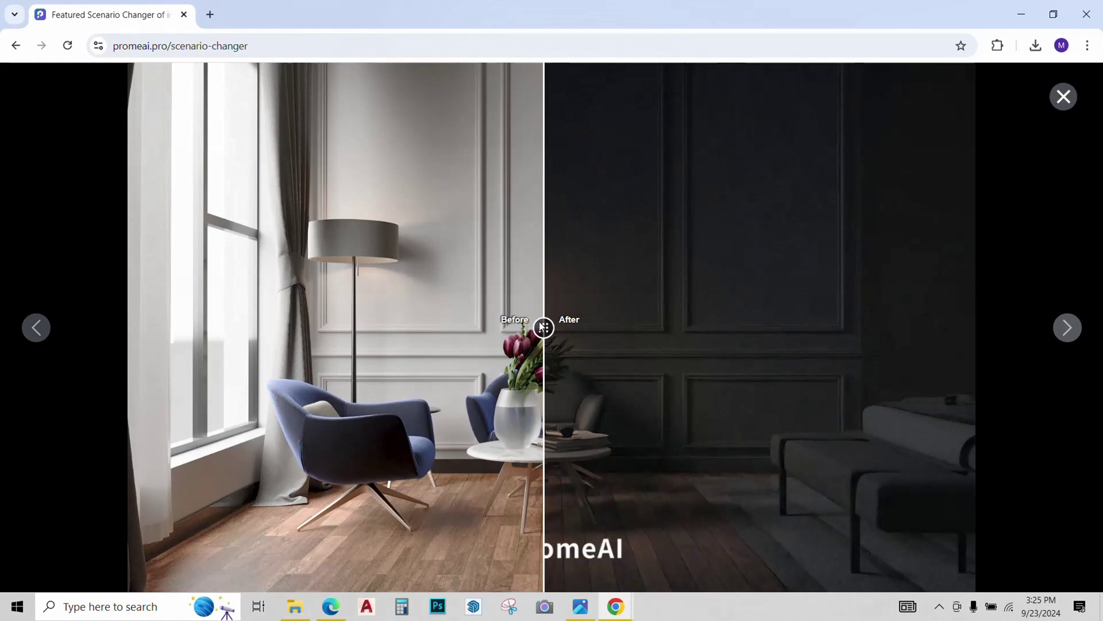
mouse_move(541, 327)
mouse_down()
mouse_move(408, 324)
mouse_move(458, 326)
mouse_up()
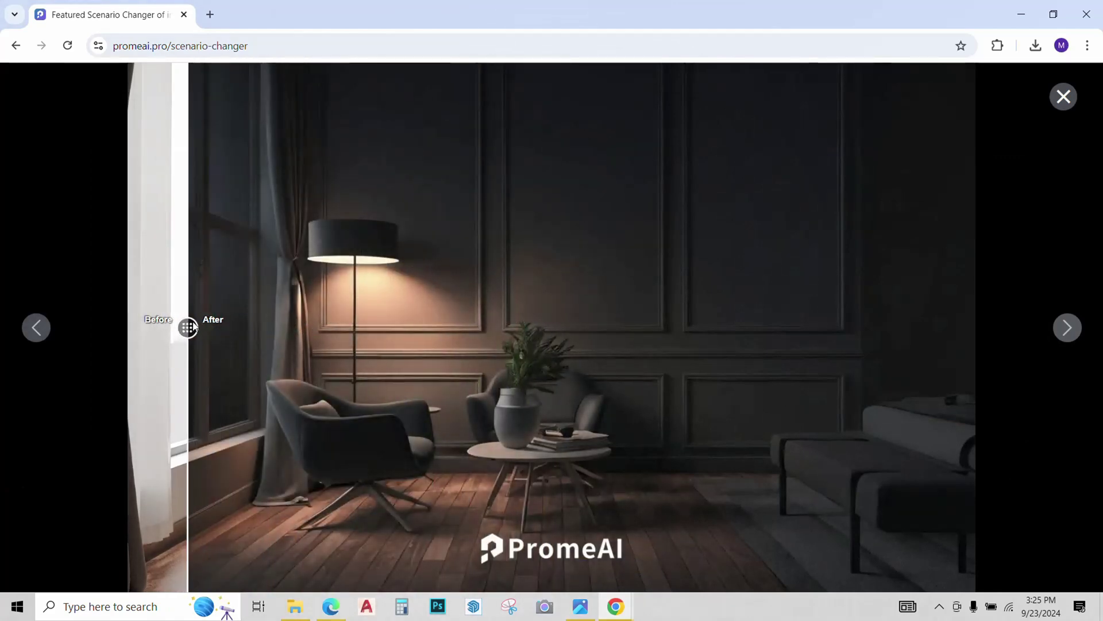
mouse_move(531, 326)
mouse_down()
mouse_move(801, 327)
mouse_move(451, 305)
mouse_move(248, 308)
mouse_move(724, 299)
mouse_move(731, 307)
mouse_up()
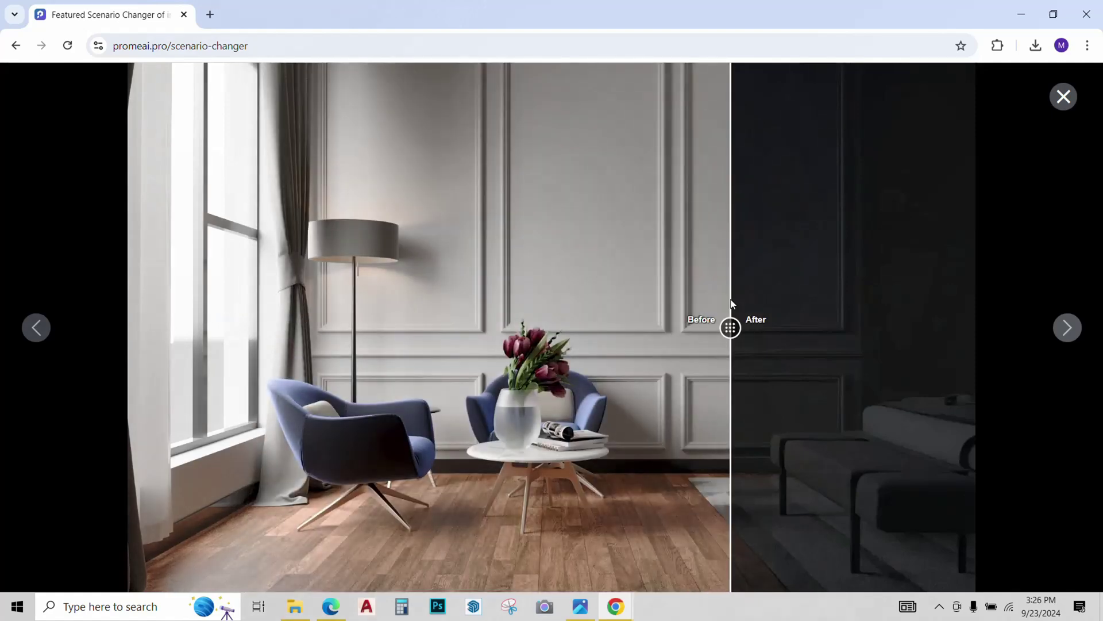
click(1064, 97)
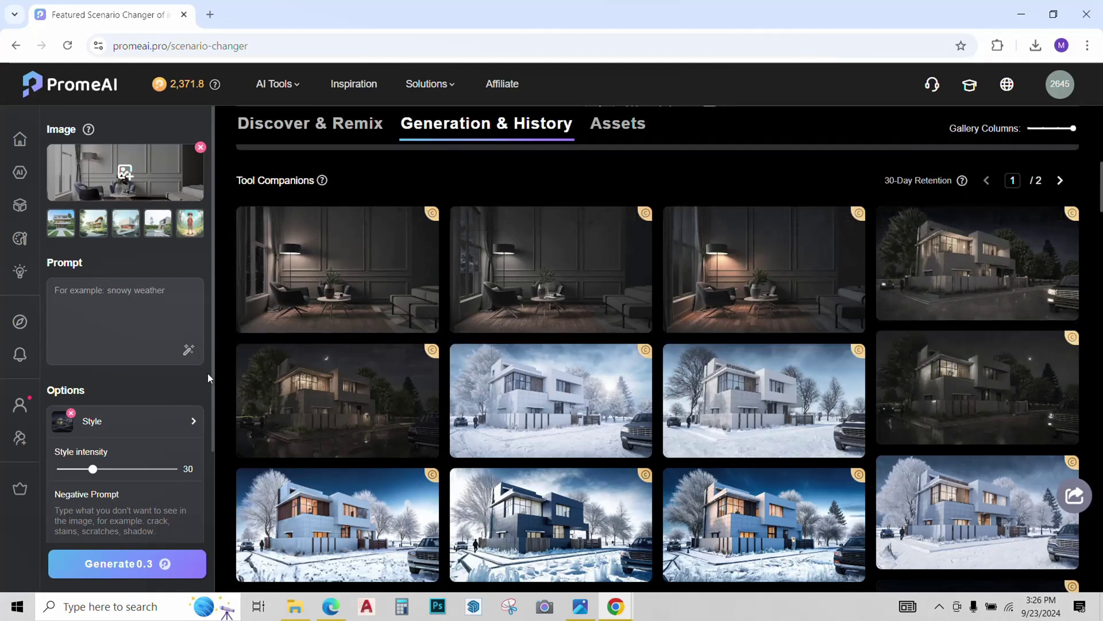
scroll(209, 412, up, 3)
Step: Look through the Weather and Season style categories, then return to the PromeAI home page
click(200, 419)
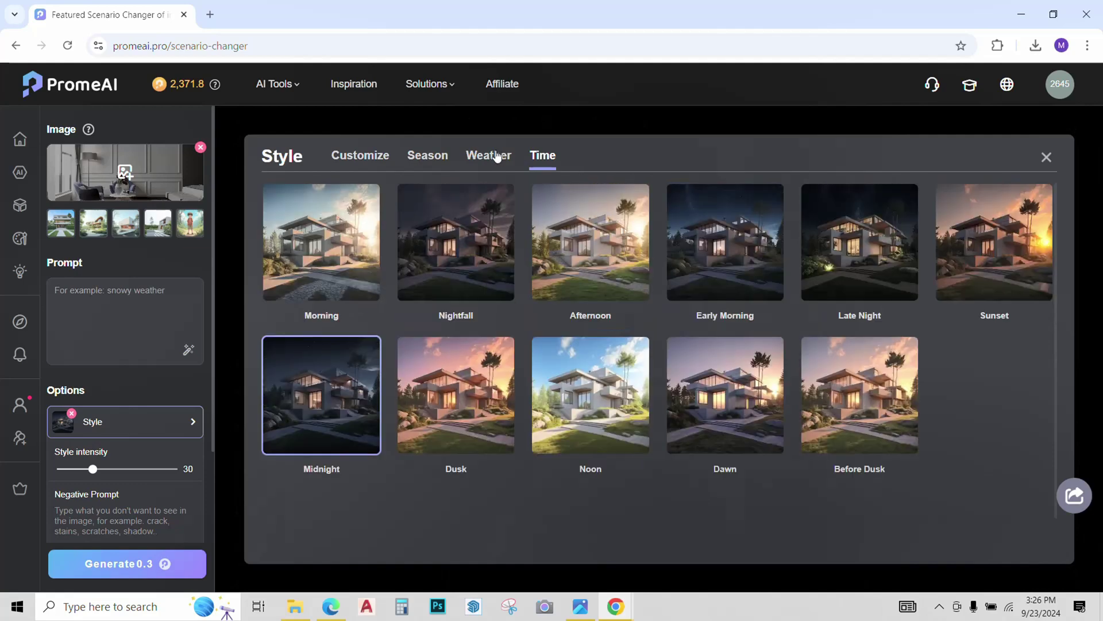
click(492, 156)
click(413, 153)
click(376, 156)
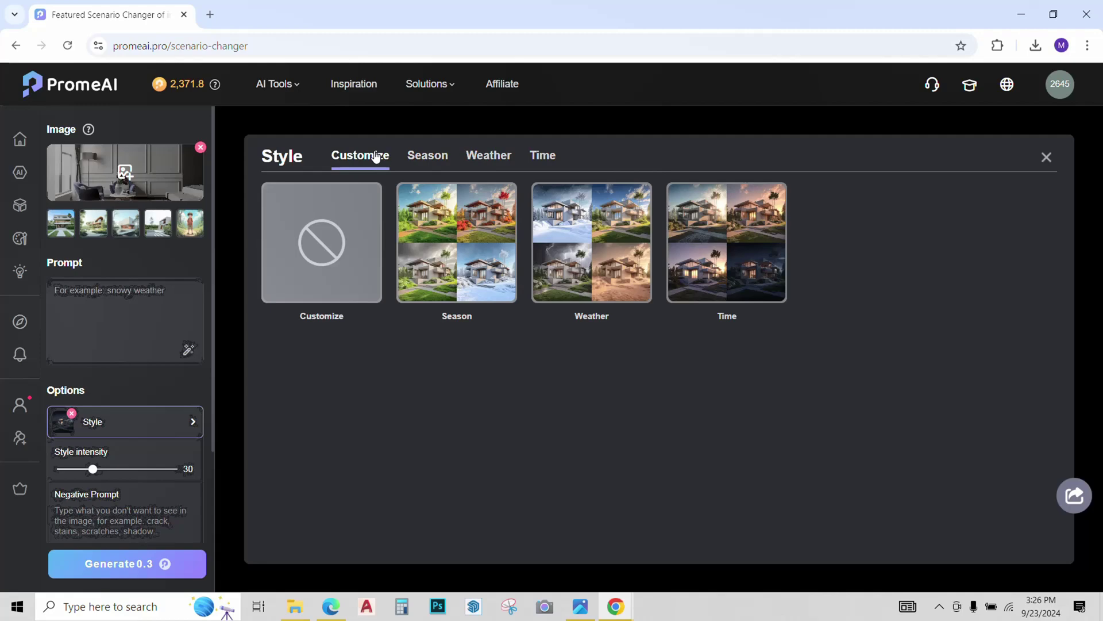
click(80, 88)
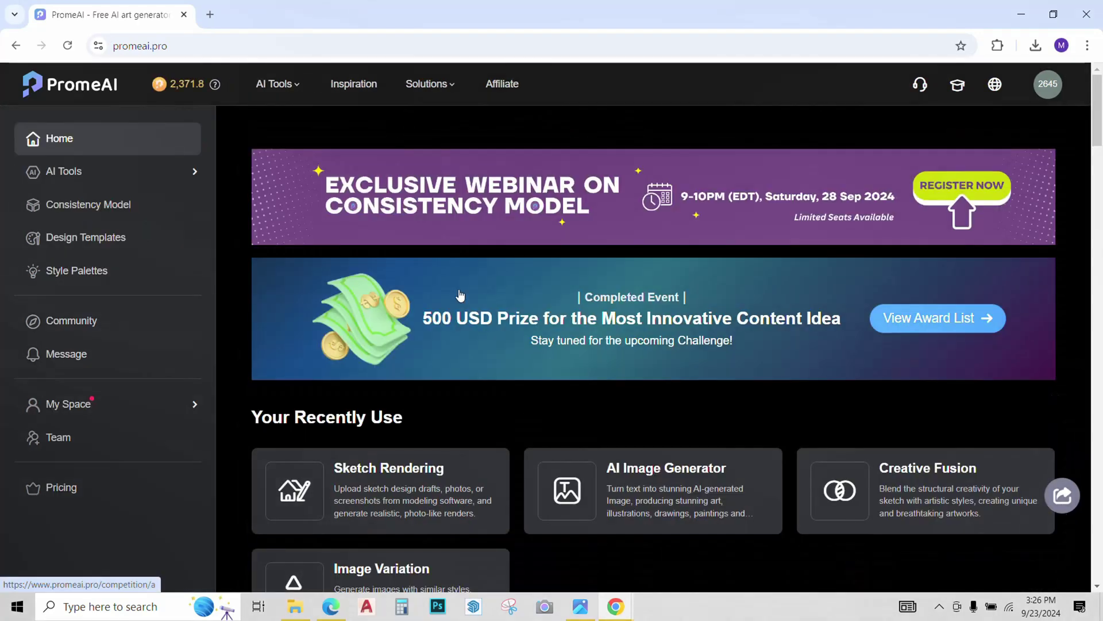
scroll(466, 319, down, 2)
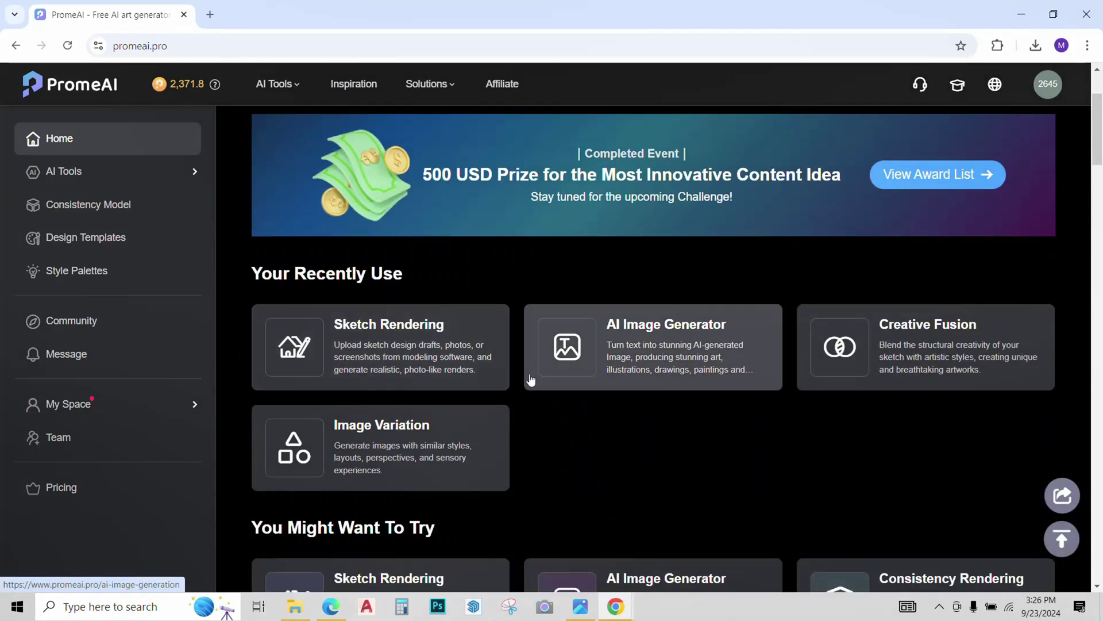
scroll(530, 384, down, 2)
scroll(527, 390, down, 4)
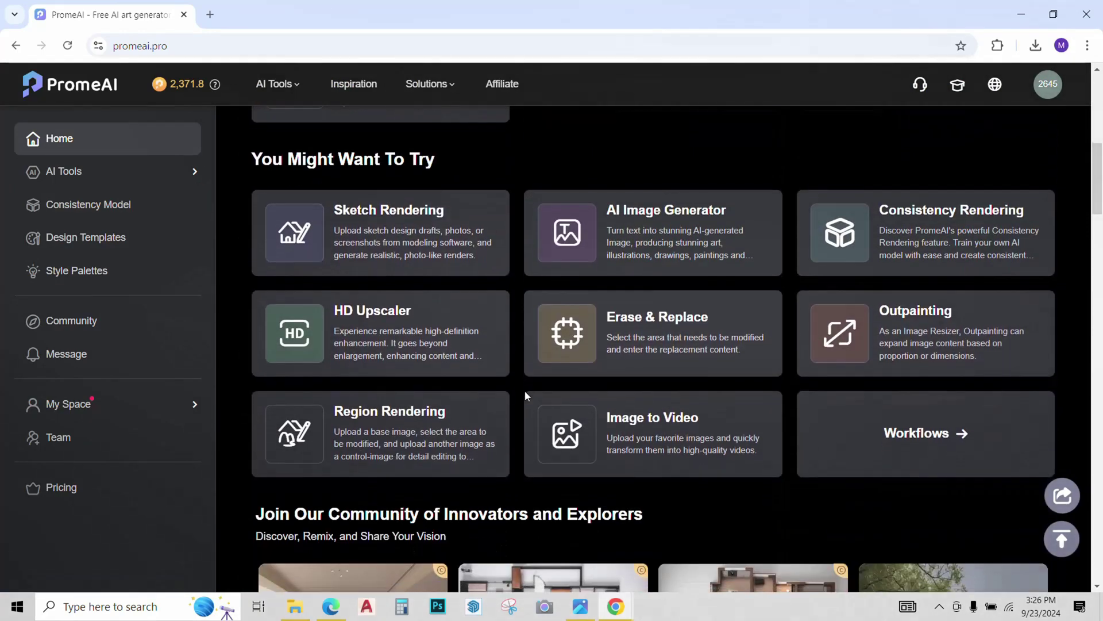